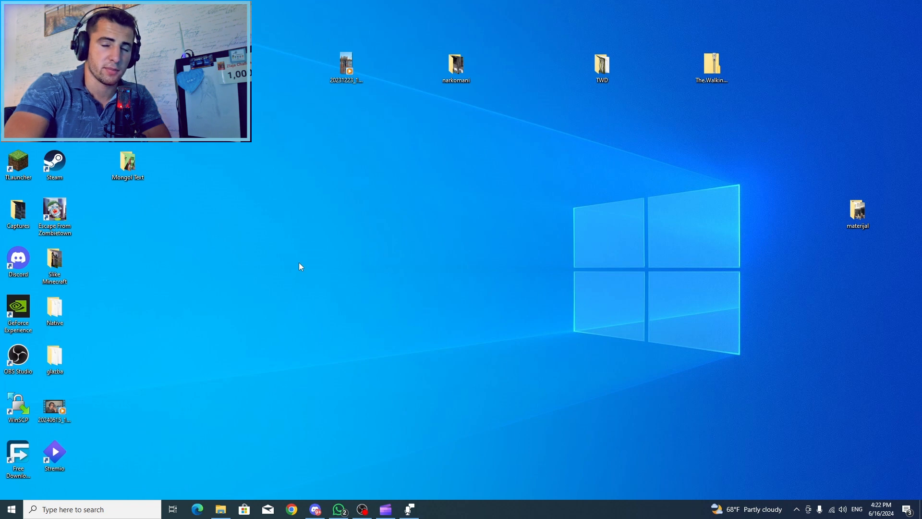
Open Microsoft Clipchamp and create a new video project, dismissing the list of recent downloads
left_click(111, 506)
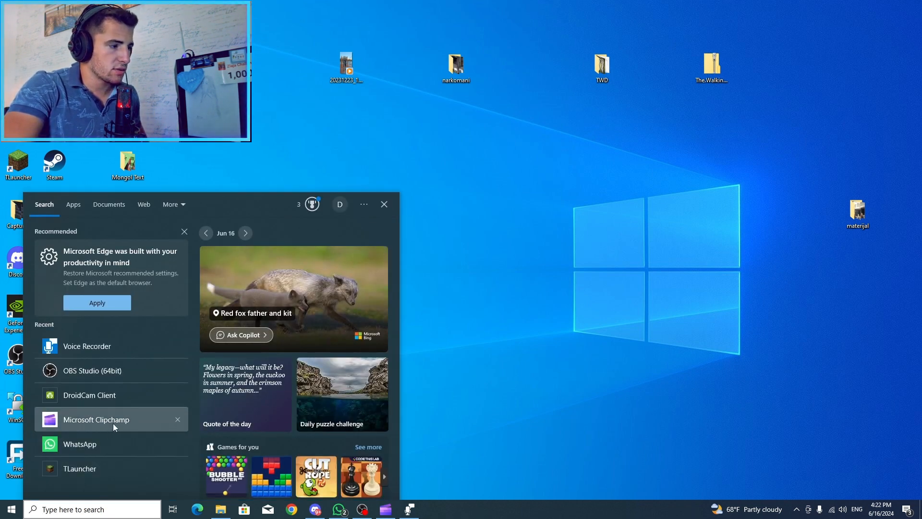
left_click(114, 424)
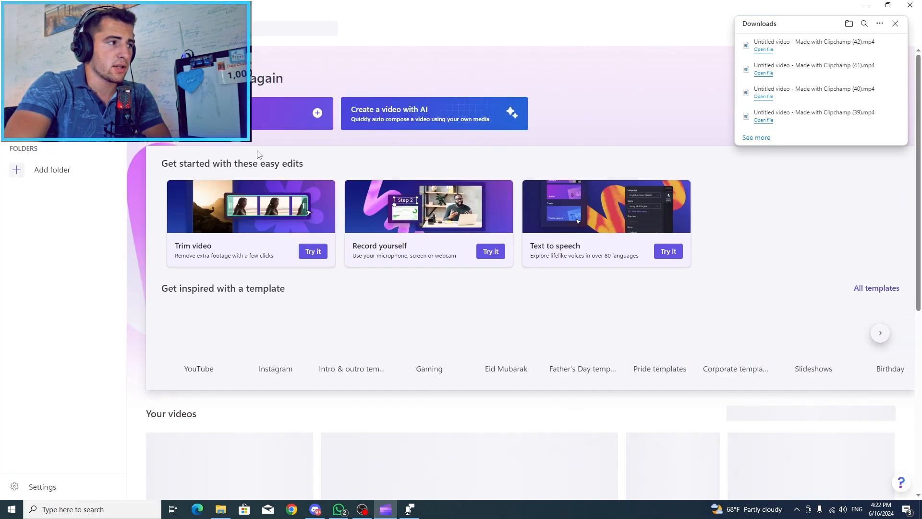
left_click(252, 127)
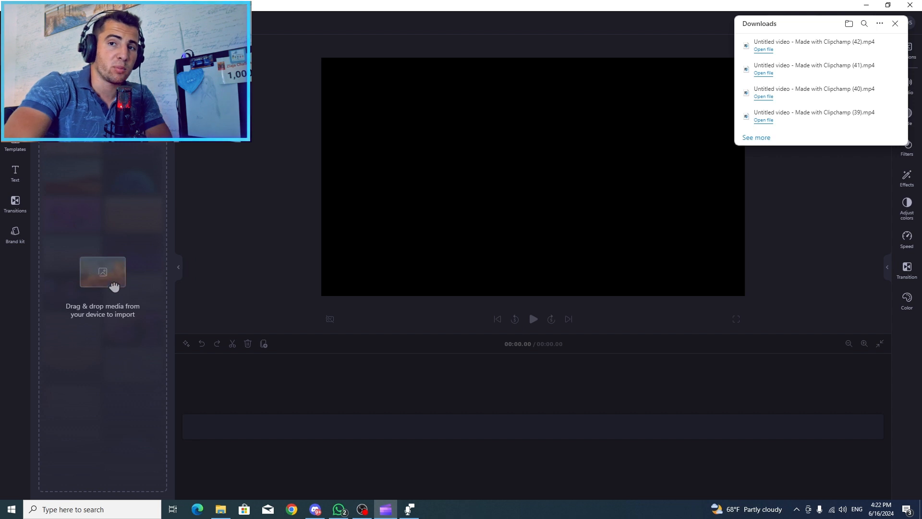
left_click(895, 23)
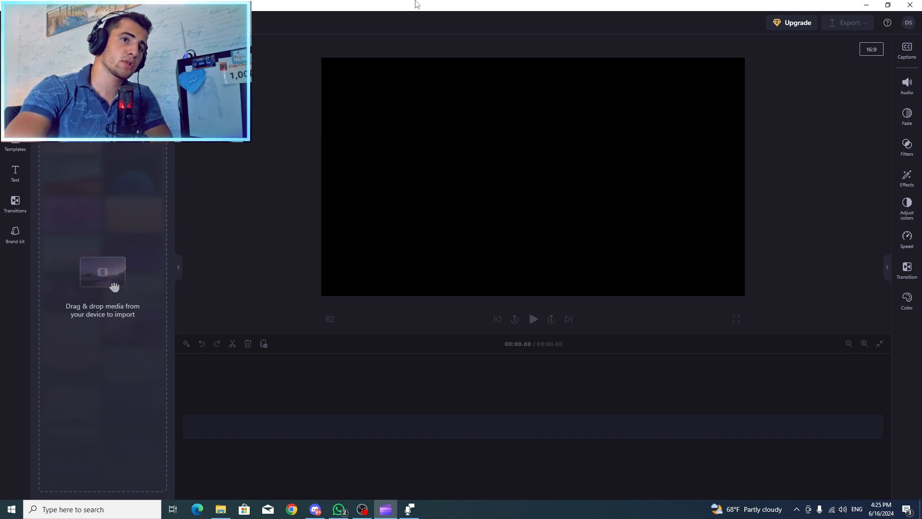
Import the four video clips 1 to 4 from the materijal folder on the desktop into the project media
left_click(888, 4)
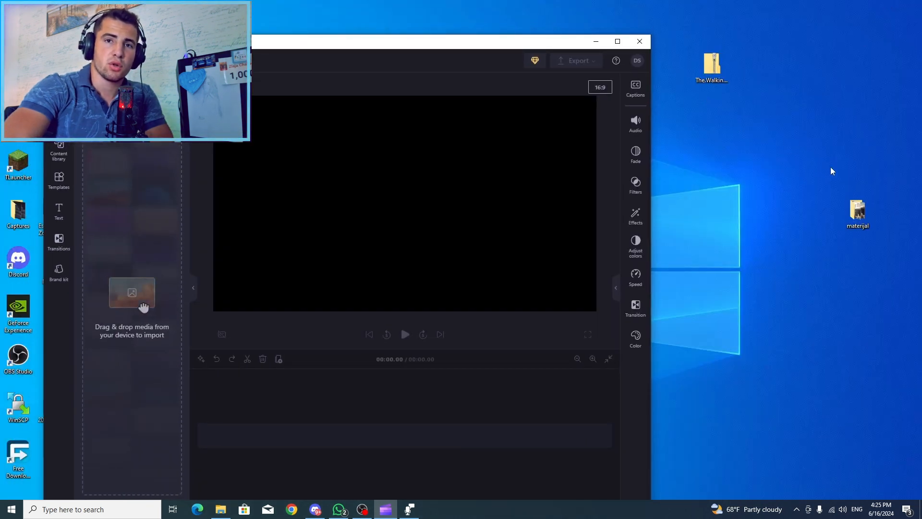
double_click(858, 212)
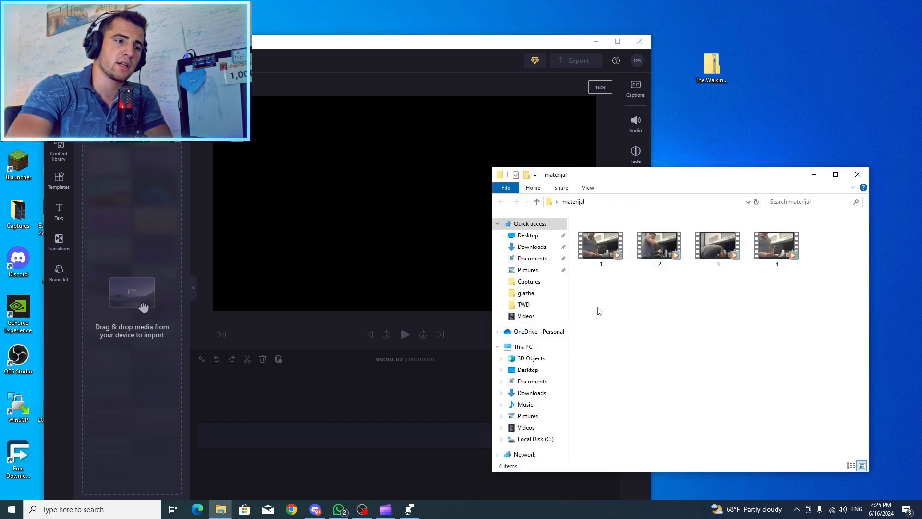
left_click_drag(598, 308, 770, 227)
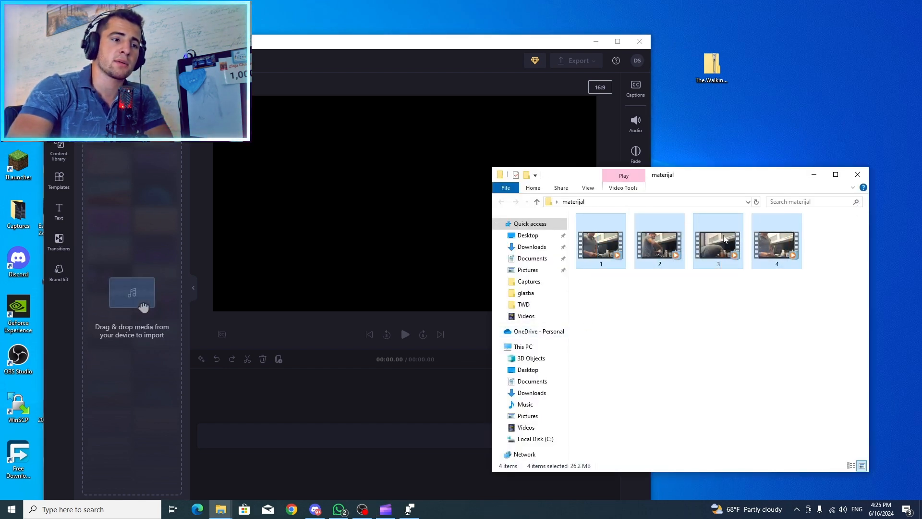
left_click_drag(659, 245, 114, 250)
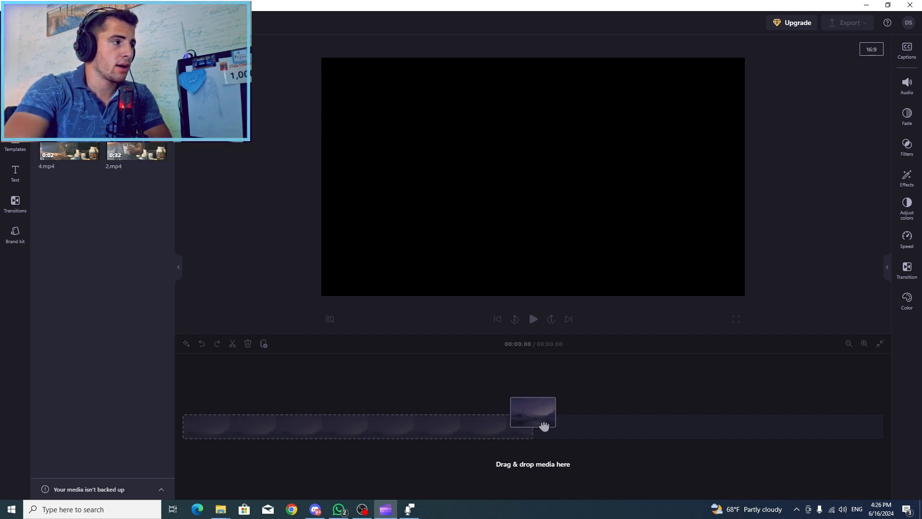
Place the first clip, 1.mp4, at the start of the timeline and trim its end to 5.45 seconds
left_click_drag(137, 99, 208, 434)
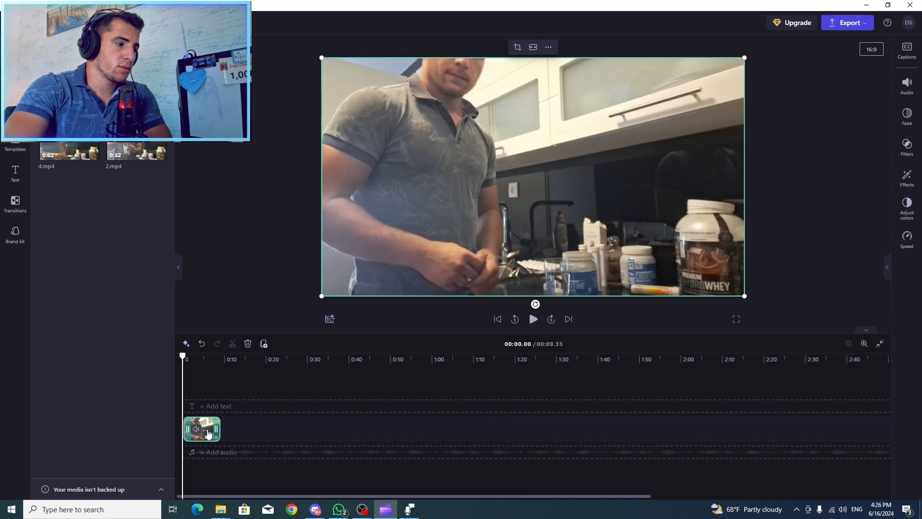
left_click(533, 320)
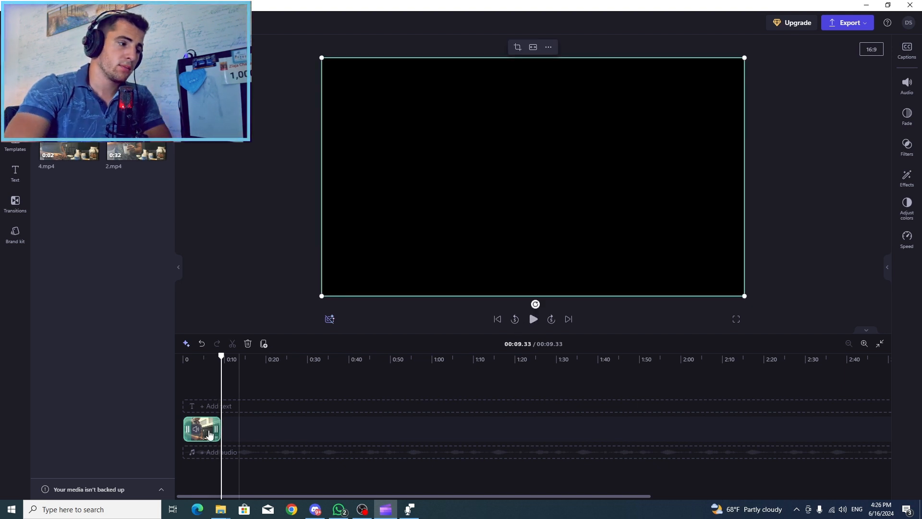
left_click(203, 391)
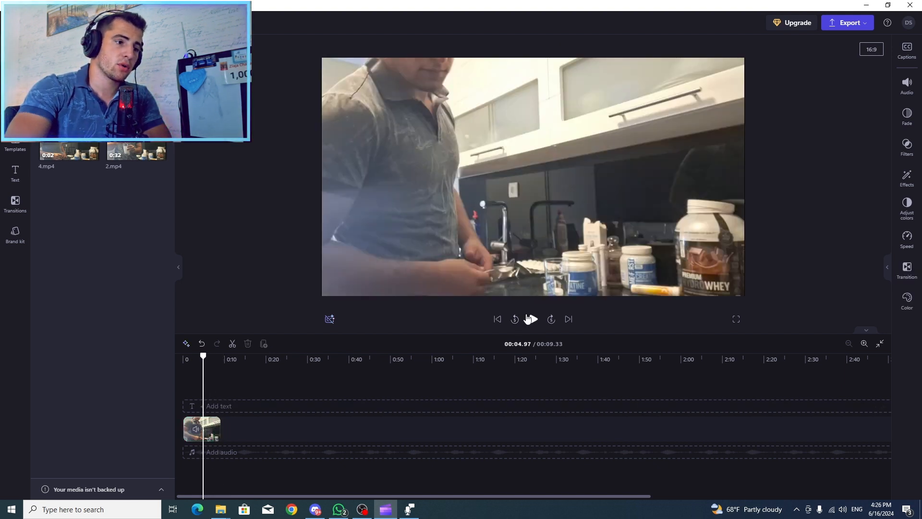
left_click(192, 386)
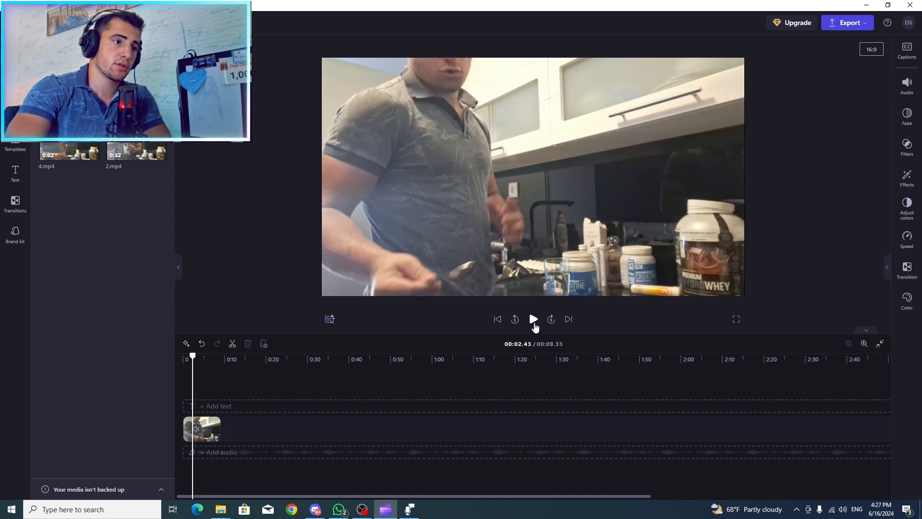
left_click(534, 322)
left_click(534, 322)
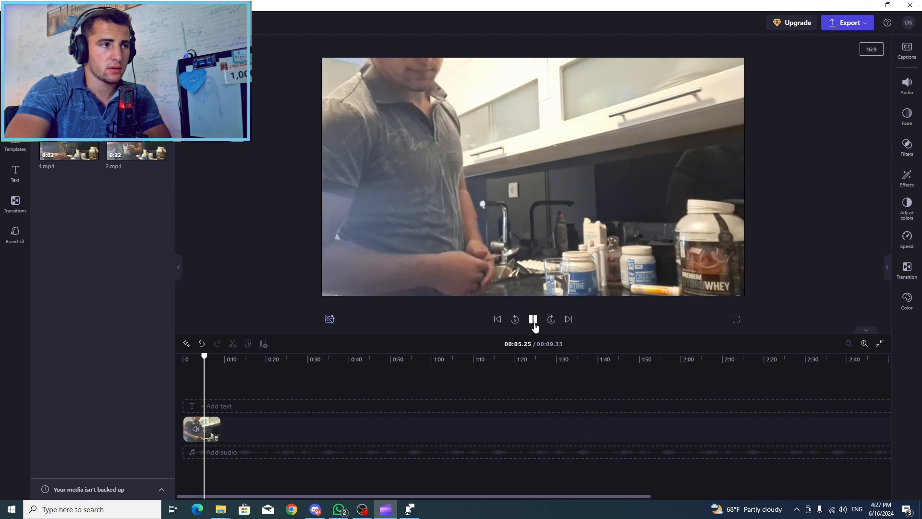
left_click(534, 320)
left_click_drag(220, 427, 202, 429)
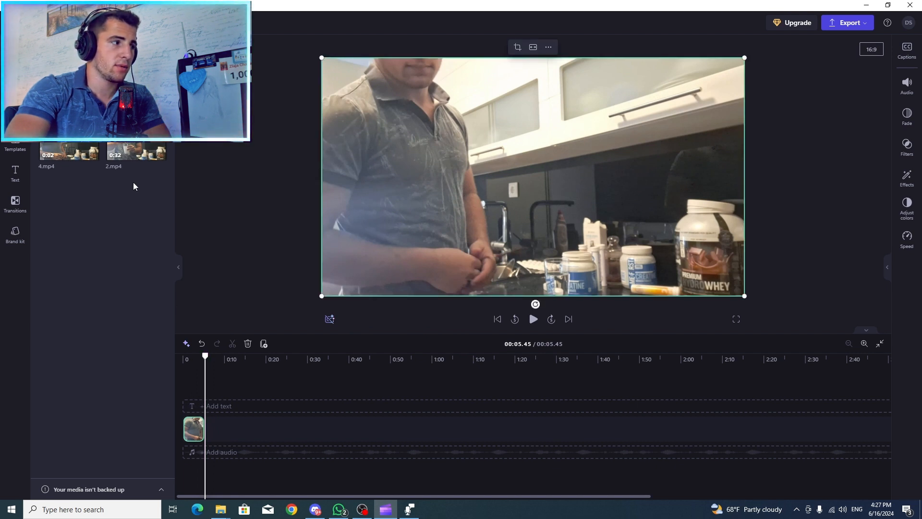
Place 2.mp4 directly after the first clip on the timeline and check the footage around the cut
mouse_move(129, 146)
left_click_drag(129, 146, 216, 427)
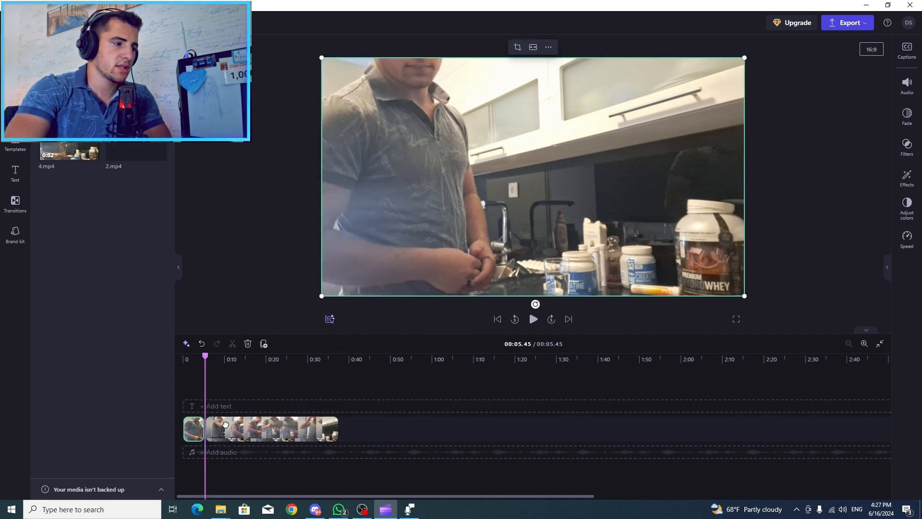
left_click(196, 372)
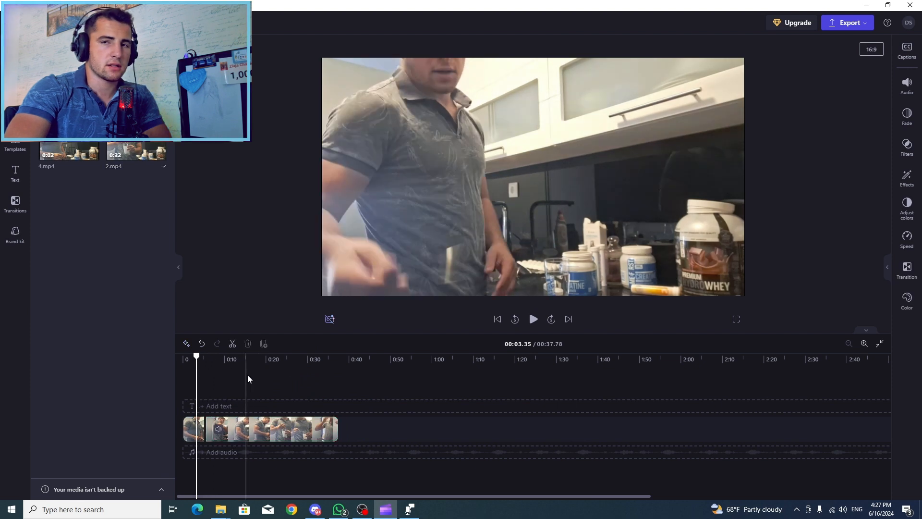
left_click_drag(250, 386, 308, 387)
left_click(211, 384)
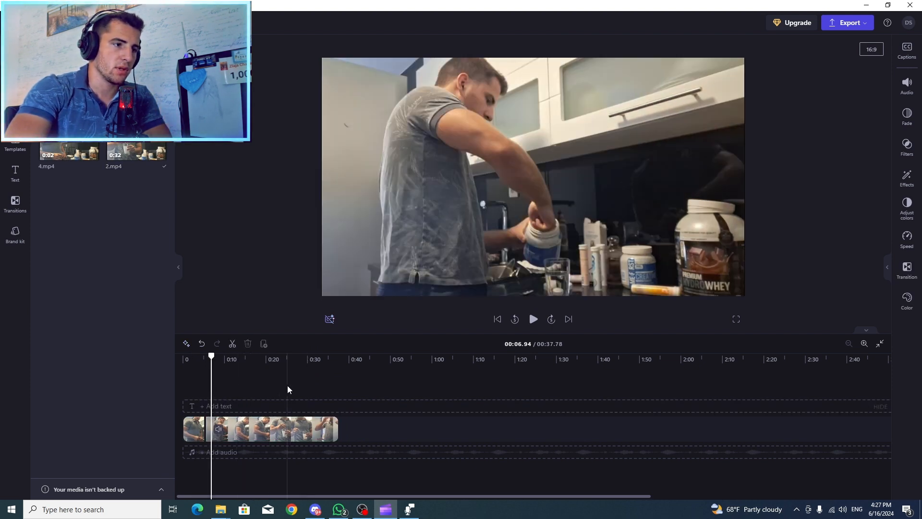
left_click(201, 377)
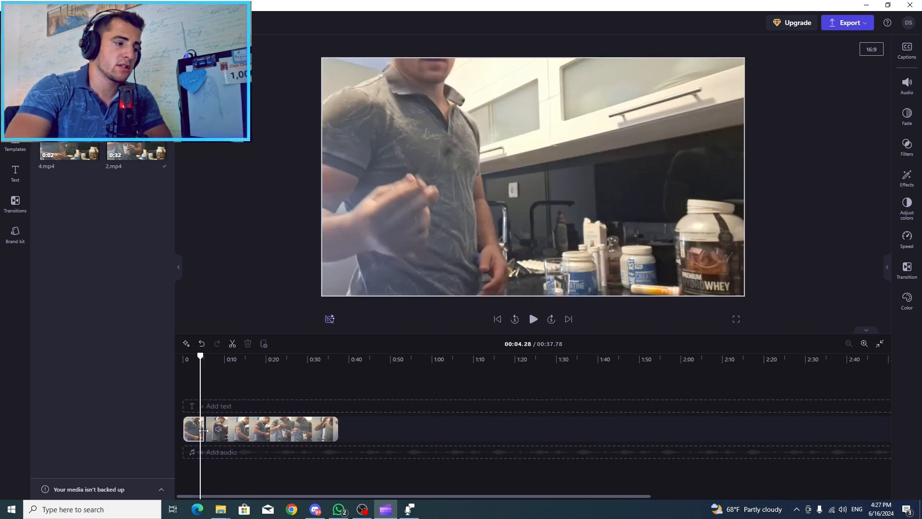
Add a Cross fade transition with duration 1 between the first two clips and look through the available transition styles
left_click(865, 343)
mouse_move(250, 433)
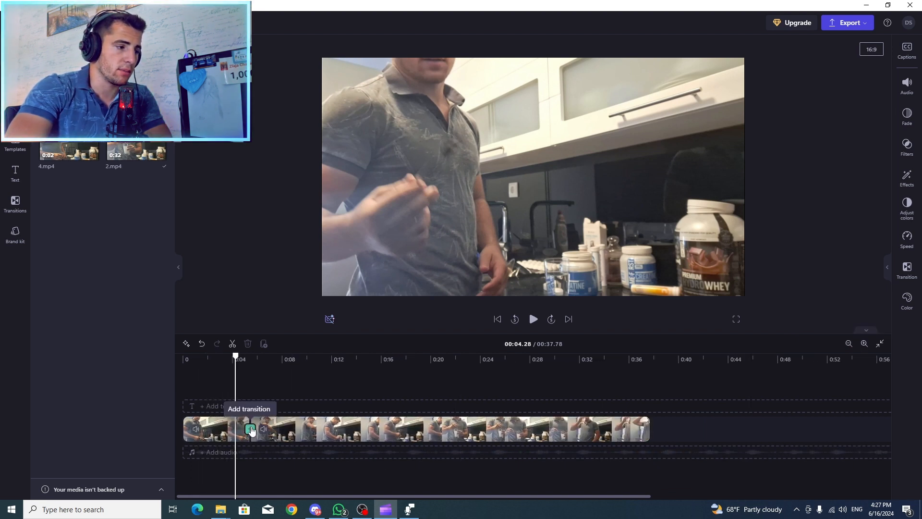
left_click(250, 429)
left_click(243, 392)
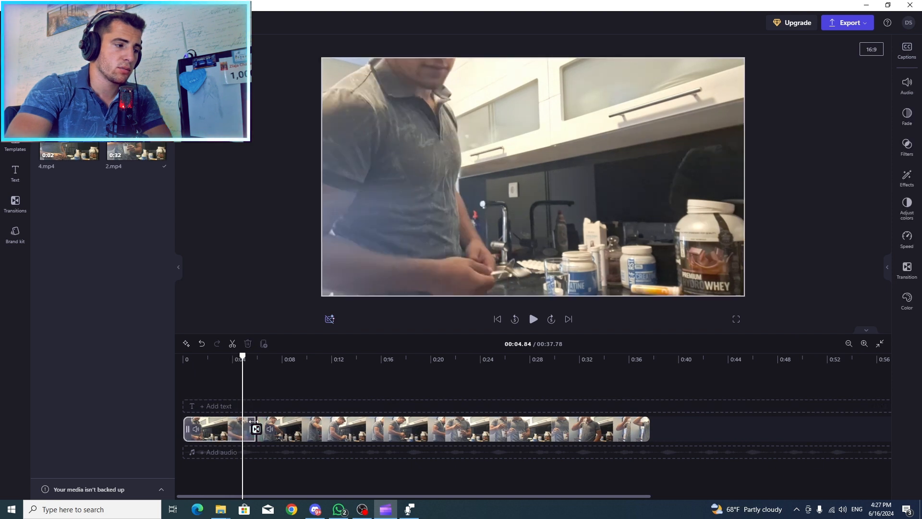
left_click(256, 429)
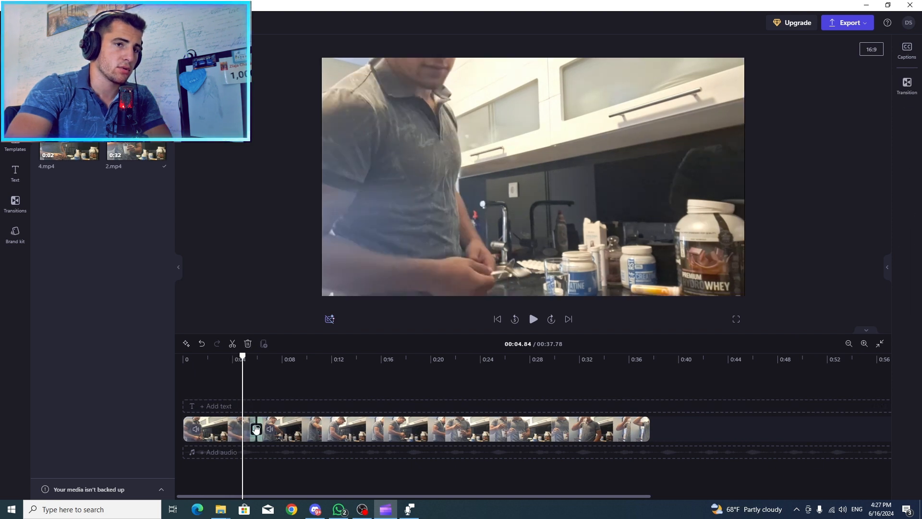
left_click(906, 89)
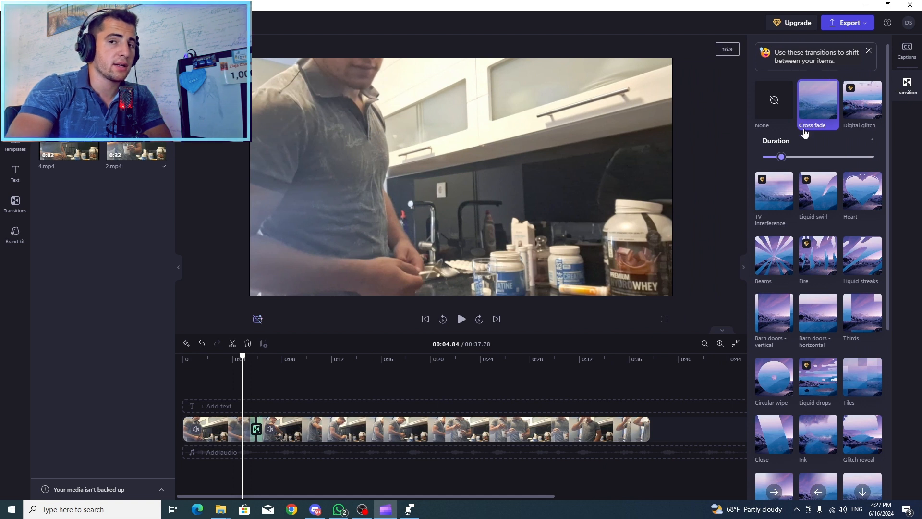
scroll(788, 412, "down", 2)
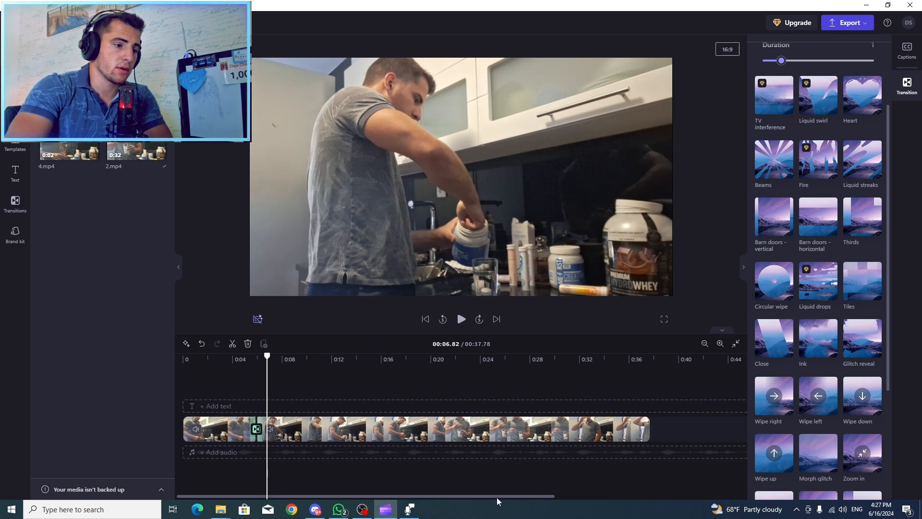
Append 3.mp4 after 2.mp4, add a transition between them, and play back the join
left_click_drag(496, 497, 541, 499)
left_click(587, 377)
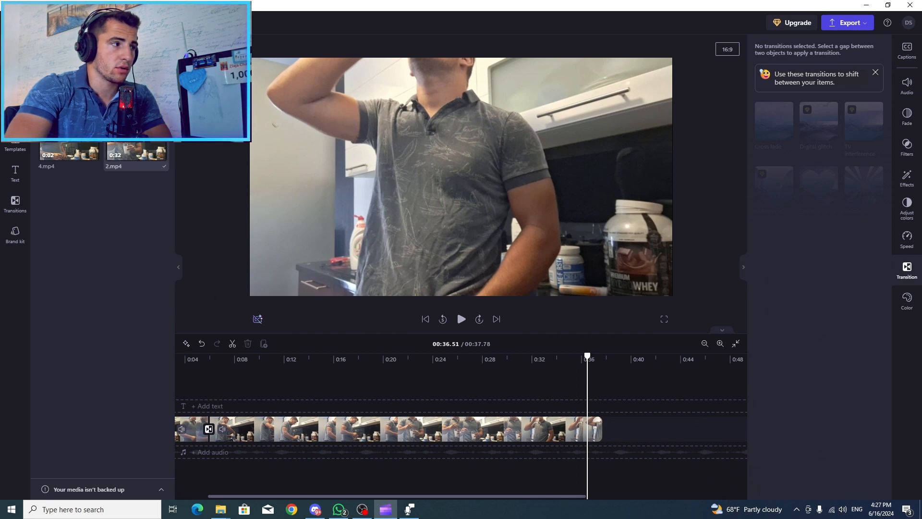
left_click_drag(137, 153, 619, 440)
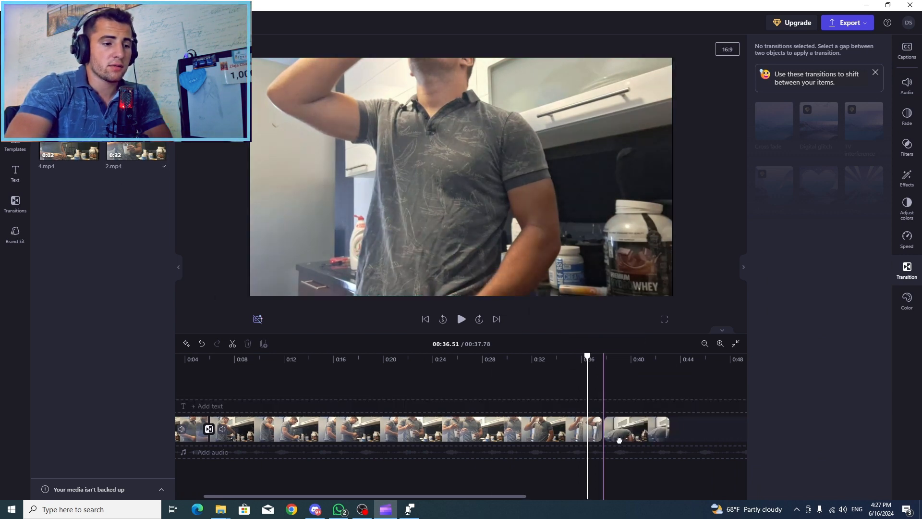
left_click(595, 383)
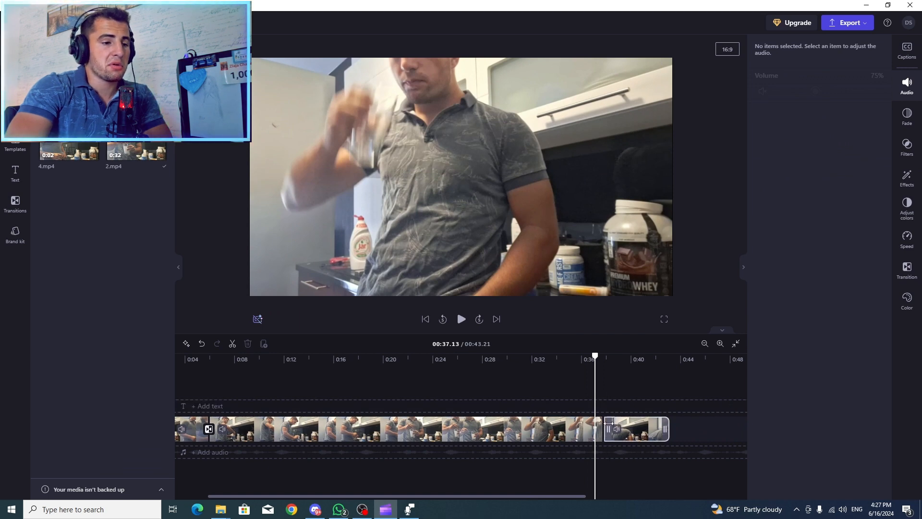
left_click(603, 407)
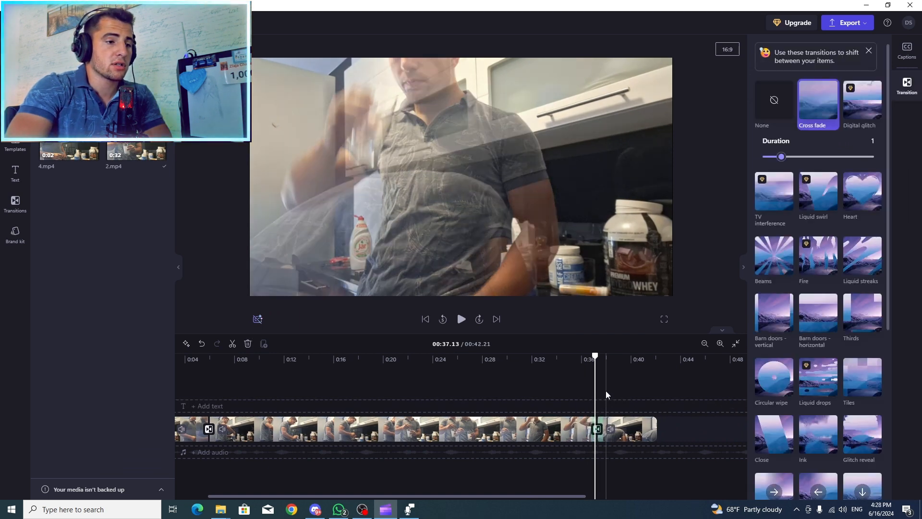
left_click(589, 392)
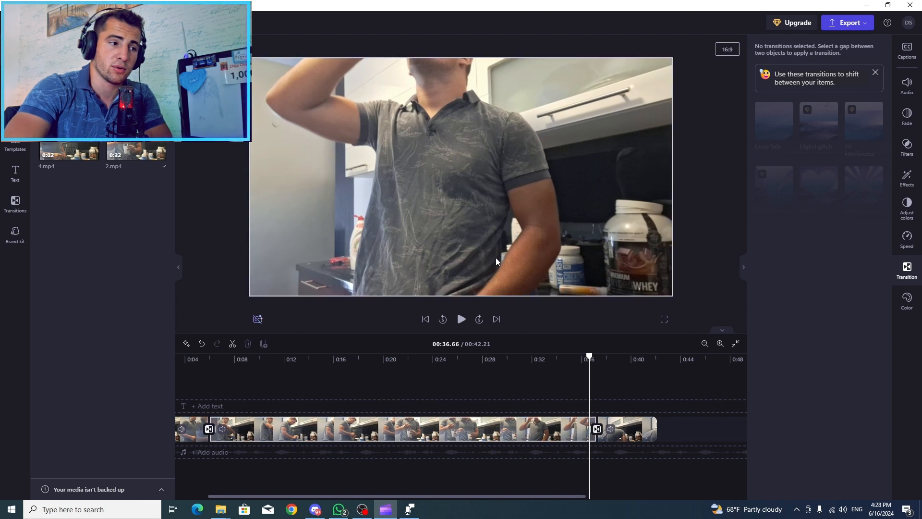
left_click(461, 319)
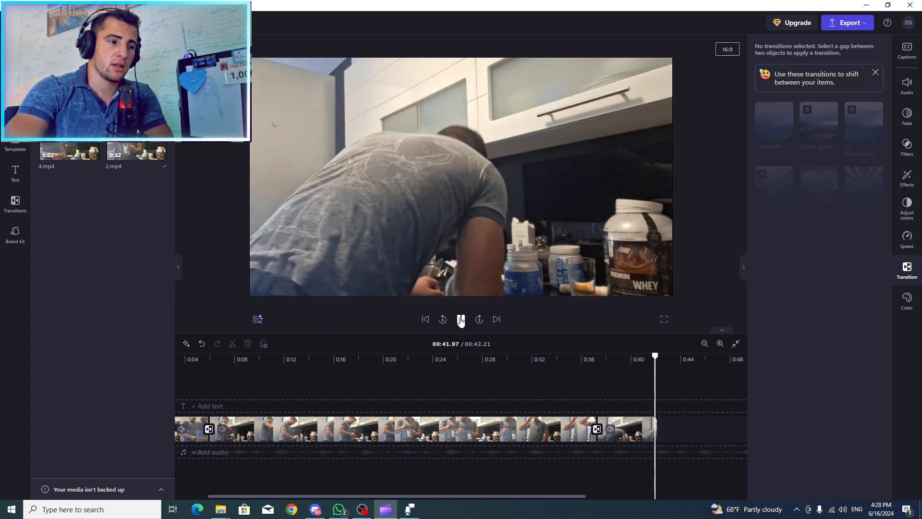
Replace 3.mp4 at the end of the timeline with 4.mp4 and join it to 2.mp4 with a Cross fade transition
right_click(633, 429)
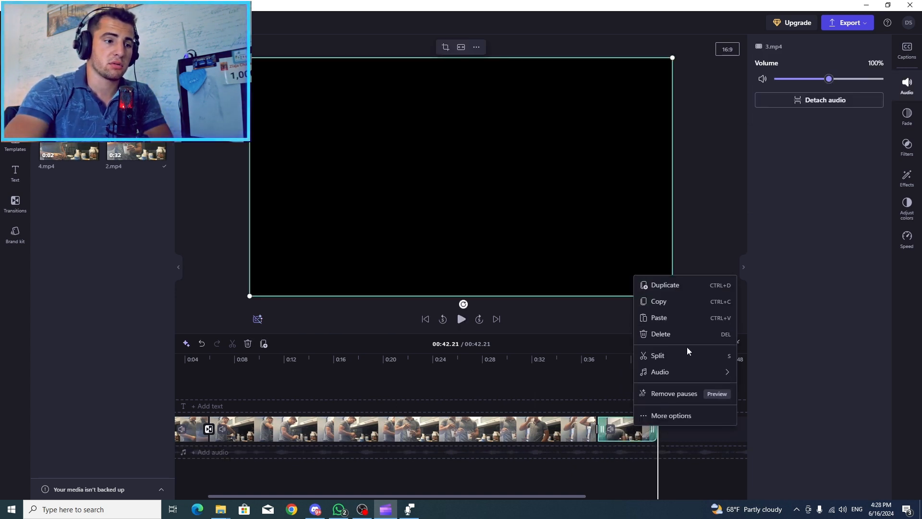
left_click(665, 334)
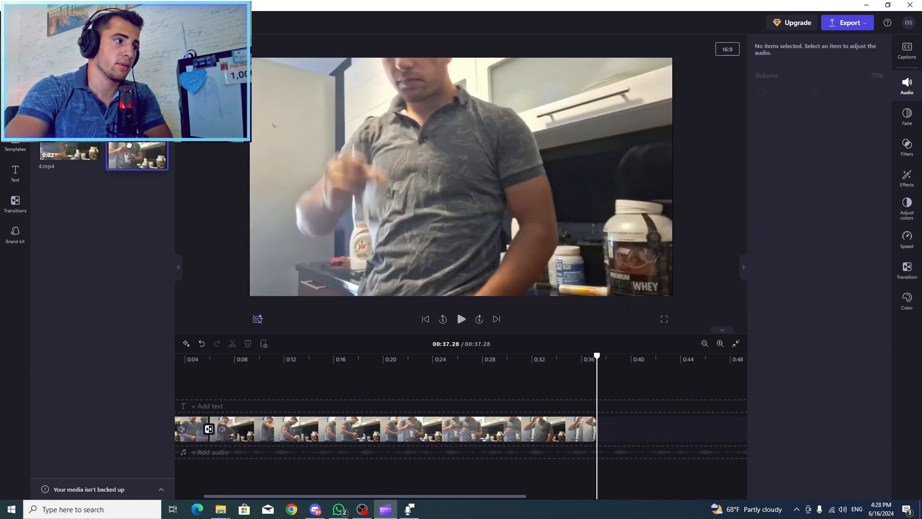
mouse_move(61, 150)
left_click_drag(62, 149, 613, 428)
left_click(598, 429)
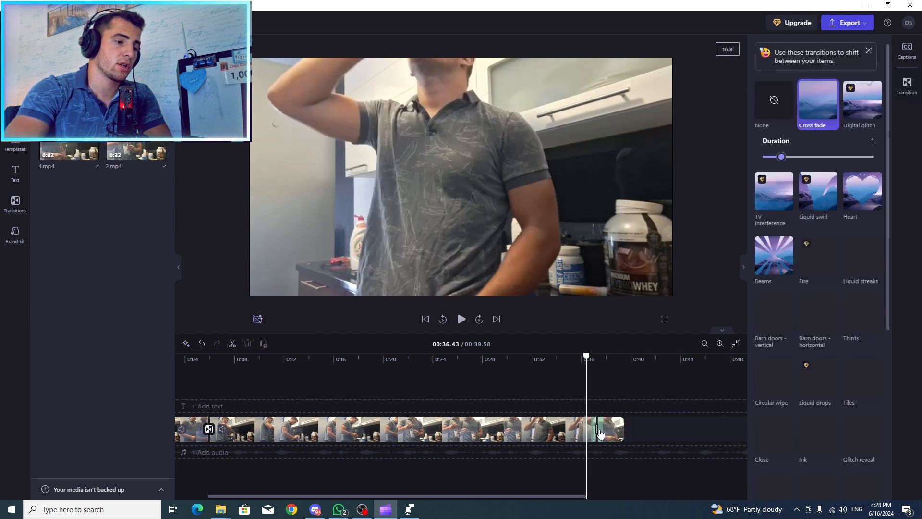
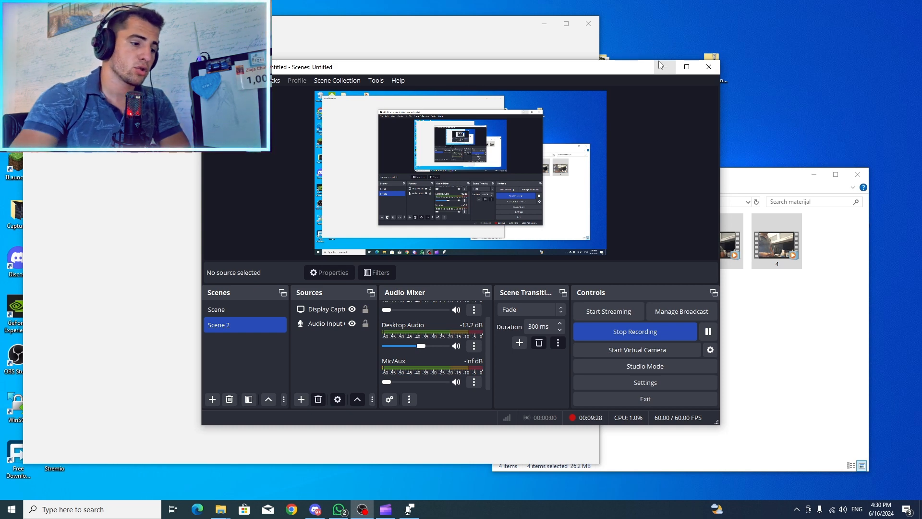
Return to Clipchamp, leave the open project without content backup, and browse the saved videos for an earlier project
left_click(385, 509)
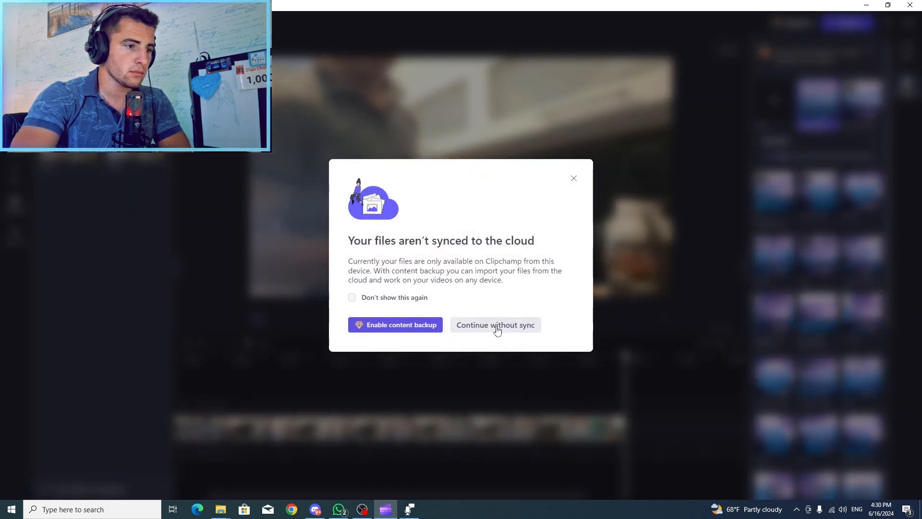
left_click(496, 328)
scroll(378, 285, "down", 2)
scroll(379, 285, "down", 2)
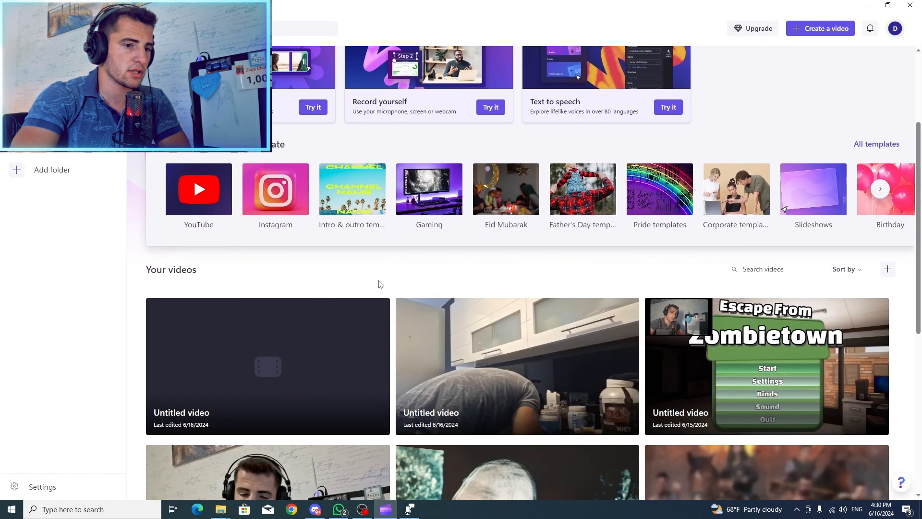
scroll(719, 290, "down", 2)
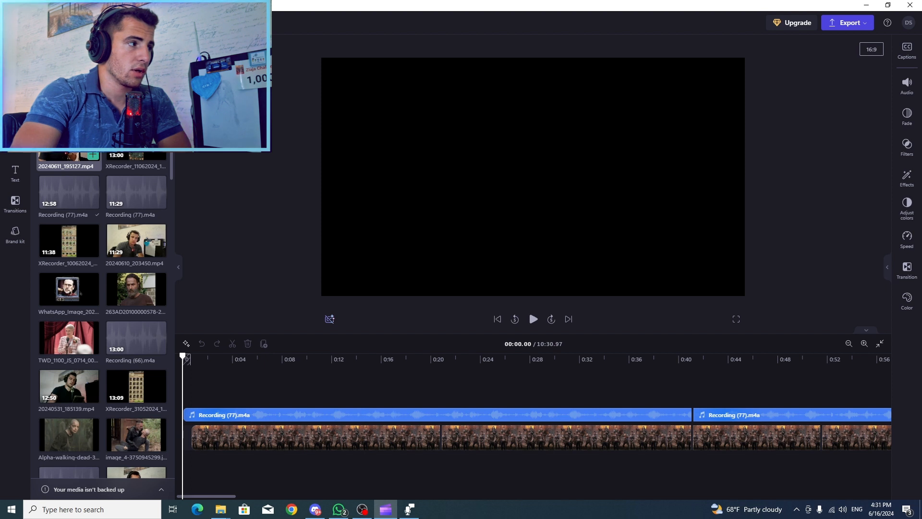
Place 20240611_195127.mp4 on a new track above the audio, insert the XRecorder_10062024 recording beneath it, and preview around 4 seconds
left_click_drag(68, 159, 216, 407)
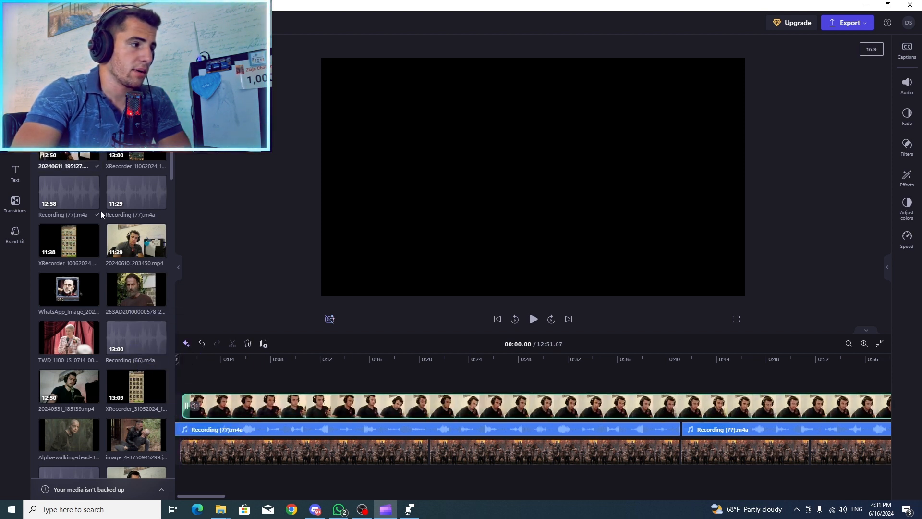
mouse_move(66, 256)
left_mouse_down()
mouse_move(216, 436)
mouse_move(224, 422)
mouse_move(217, 421)
left_mouse_up()
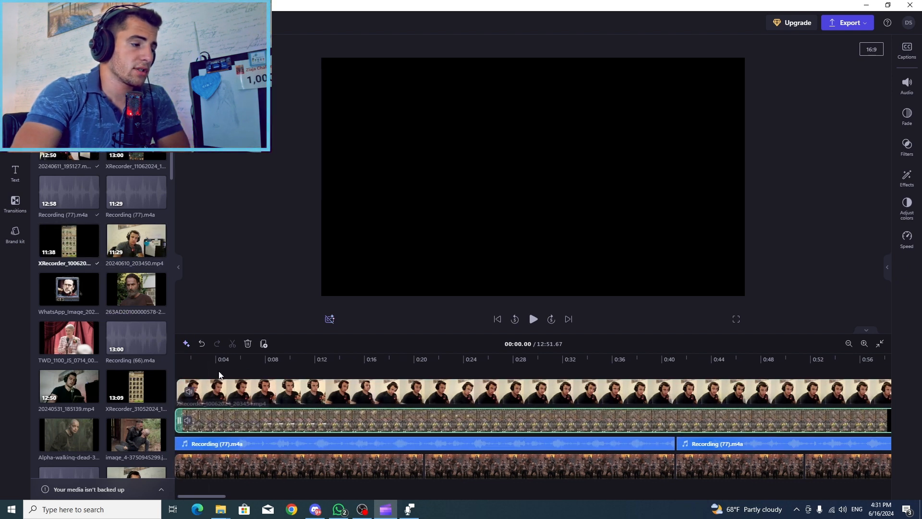
left_click(219, 373)
left_click(477, 270)
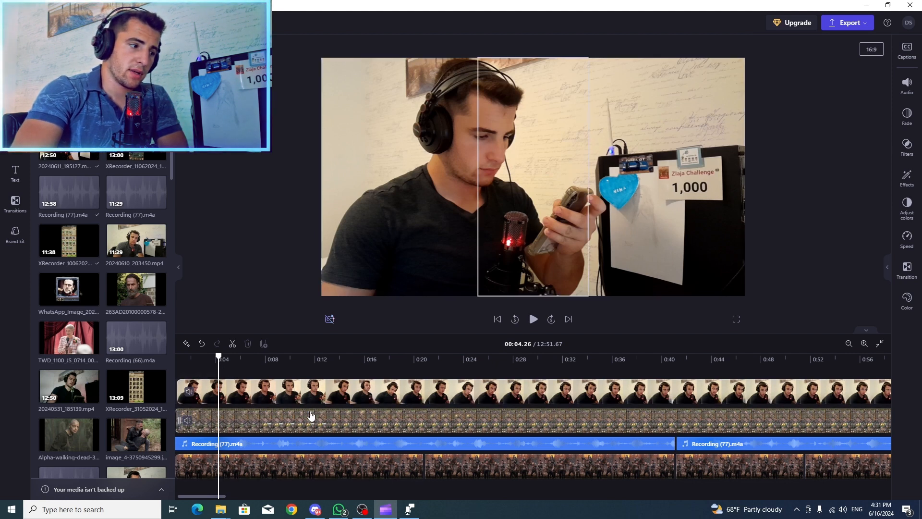
left_click(261, 442)
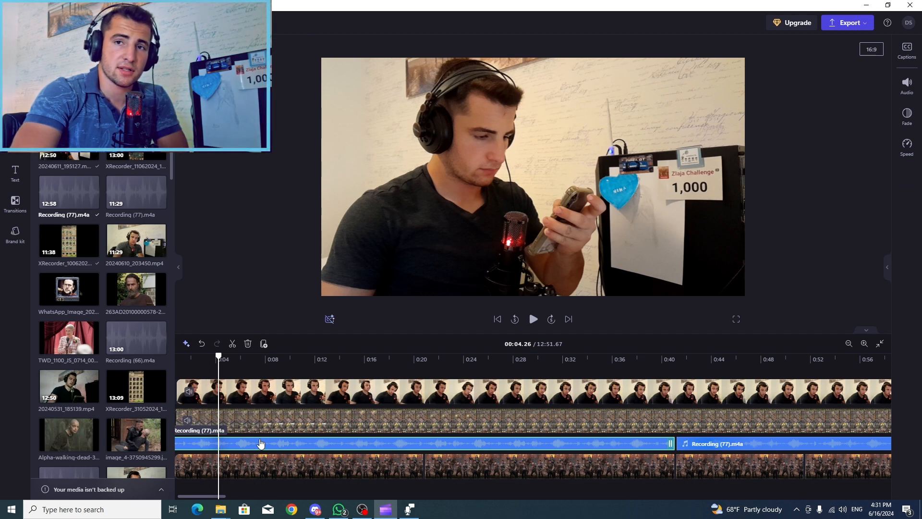
Shrink the webcam clip to a small overlay in the upper-left corner of the video frame
left_click(488, 206)
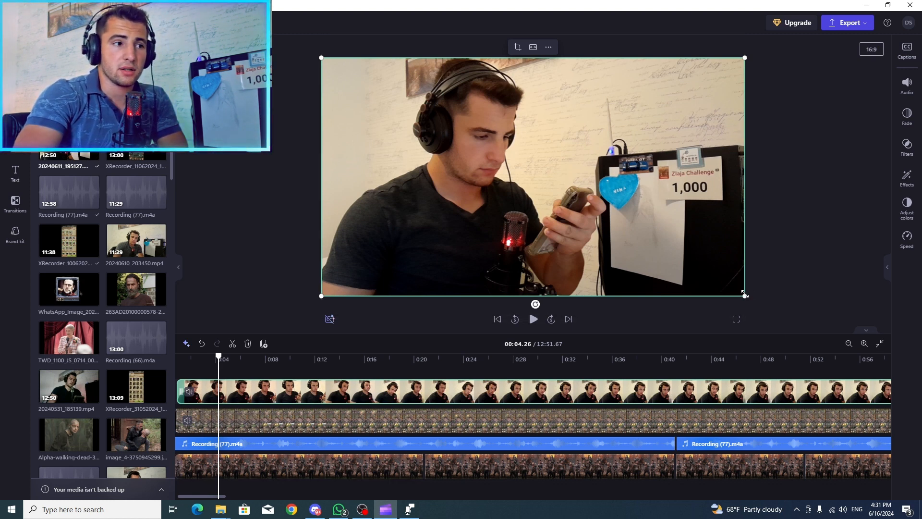
left_click(446, 431)
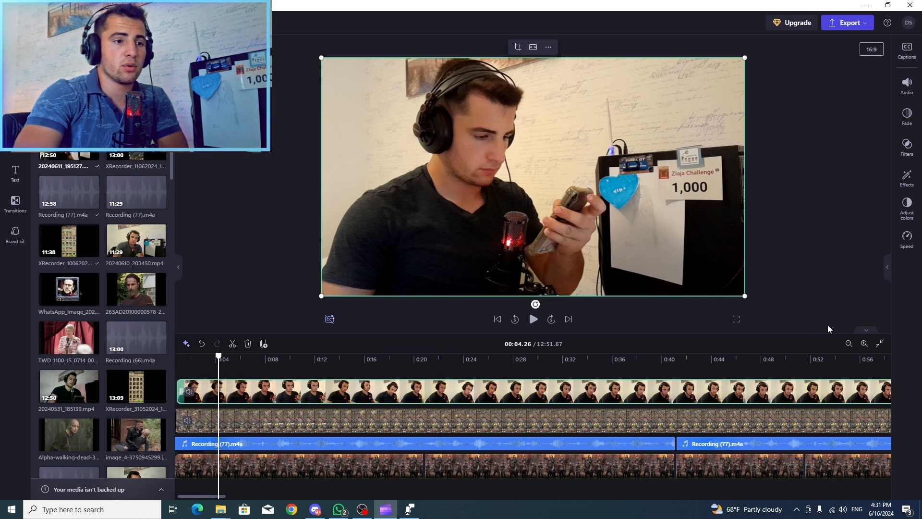
left_click_drag(744, 296, 664, 221)
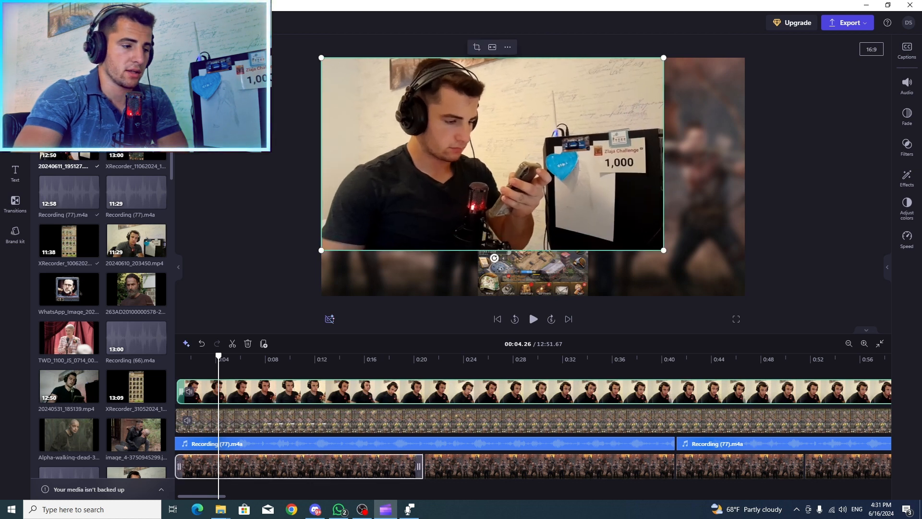
left_click_drag(206, 496, 176, 497)
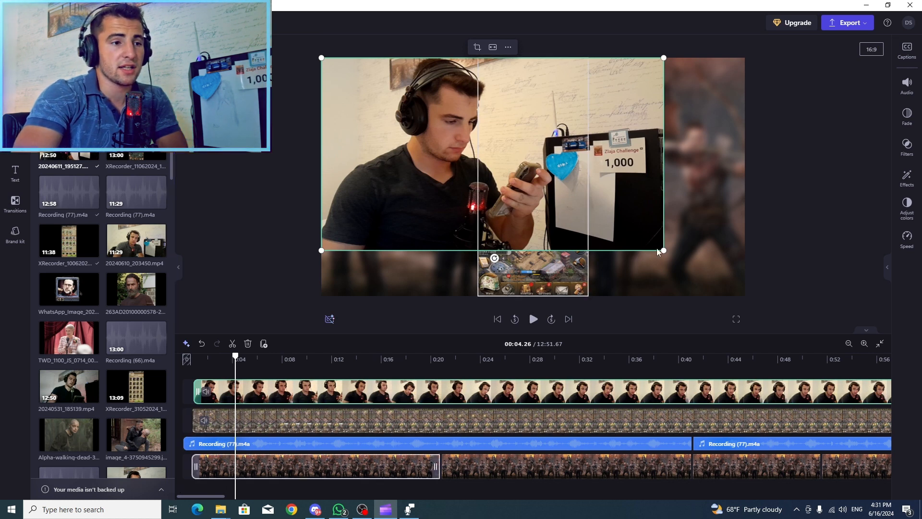
left_click_drag(664, 250, 431, 94)
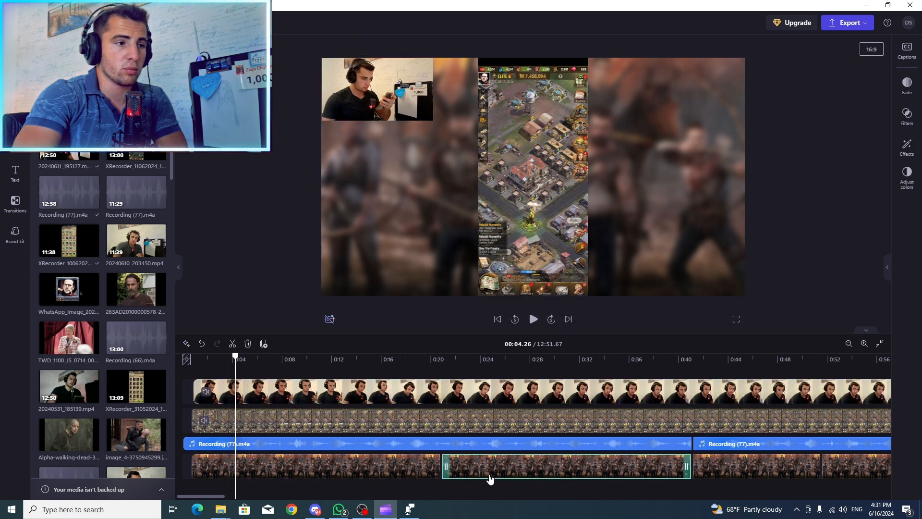
Add the bold blue glowing gaming frame from the media library on a new track above the webcam clip
left_click(365, 468)
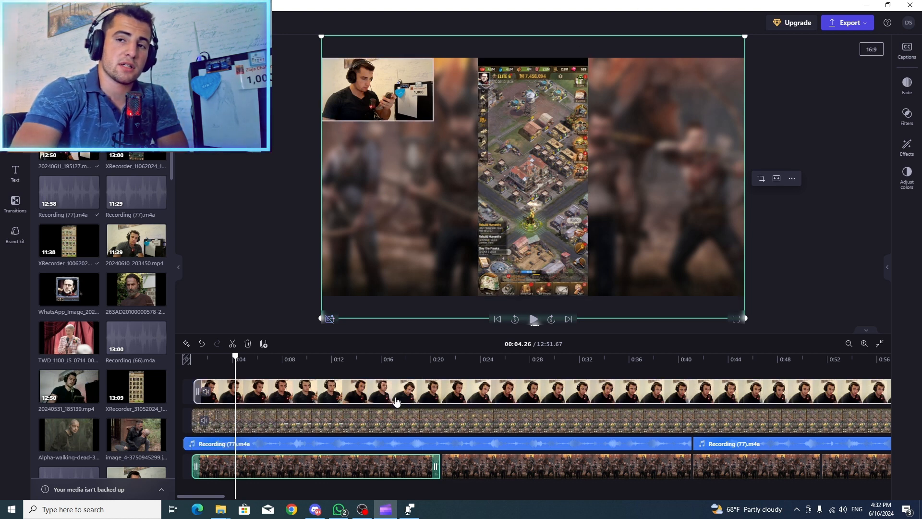
left_click(398, 397)
scroll(148, 307, "down", 10)
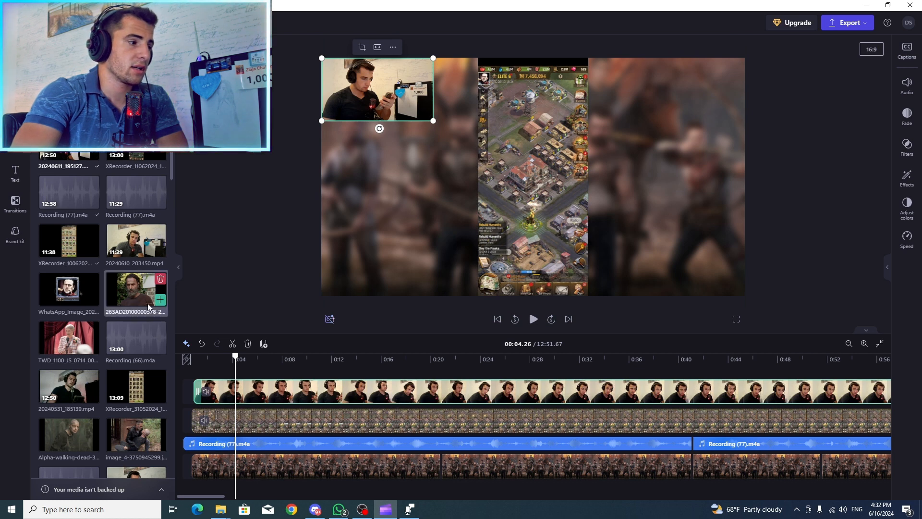
scroll(147, 303, "down", 5)
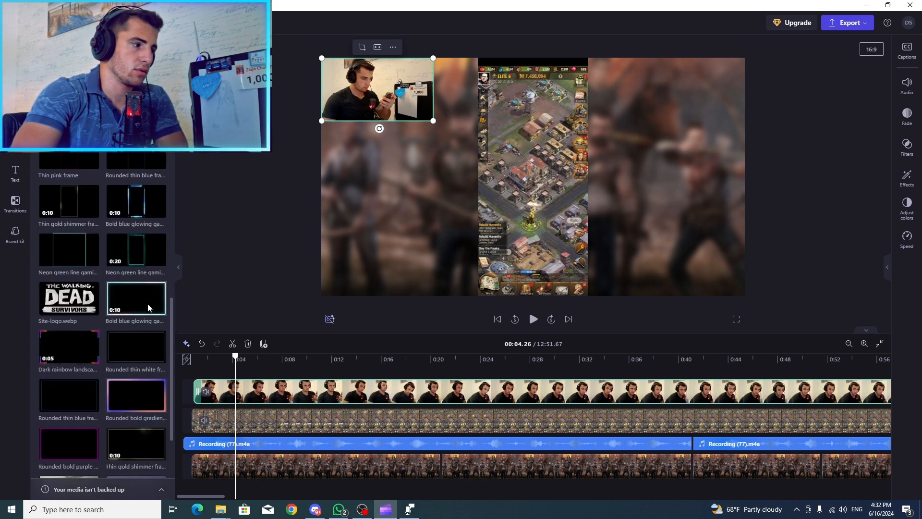
mouse_move(118, 292)
left_mouse_down()
mouse_move(159, 352)
mouse_move(195, 379)
left_mouse_up()
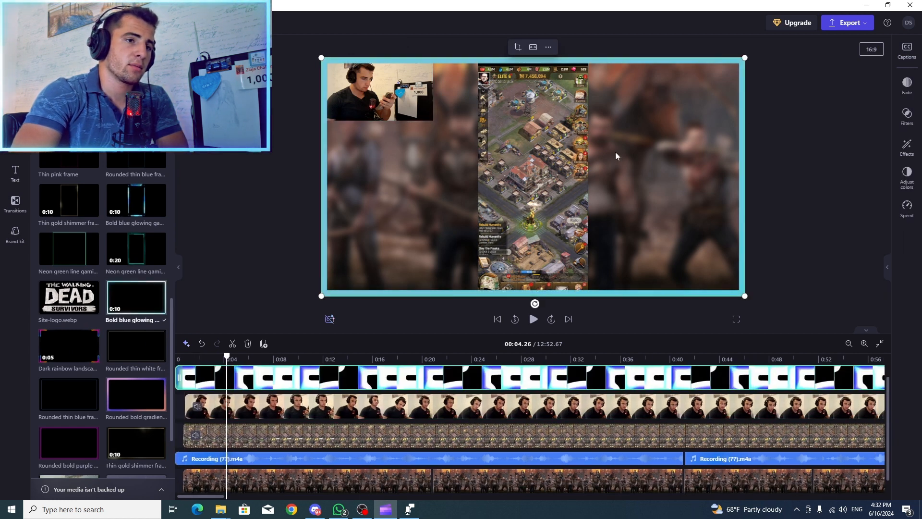
Enlarge the webcam overlay until it nearly fills the video frame inside the blue border
left_click(409, 84)
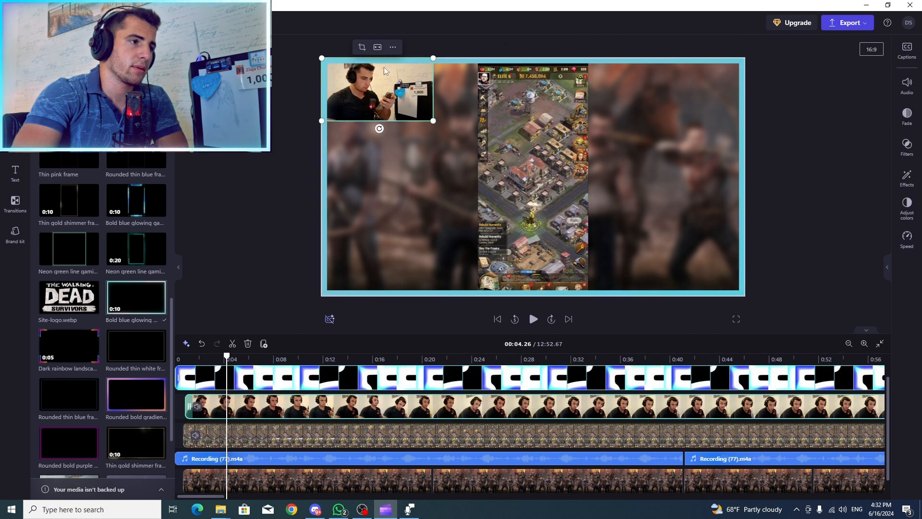
left_click(322, 287)
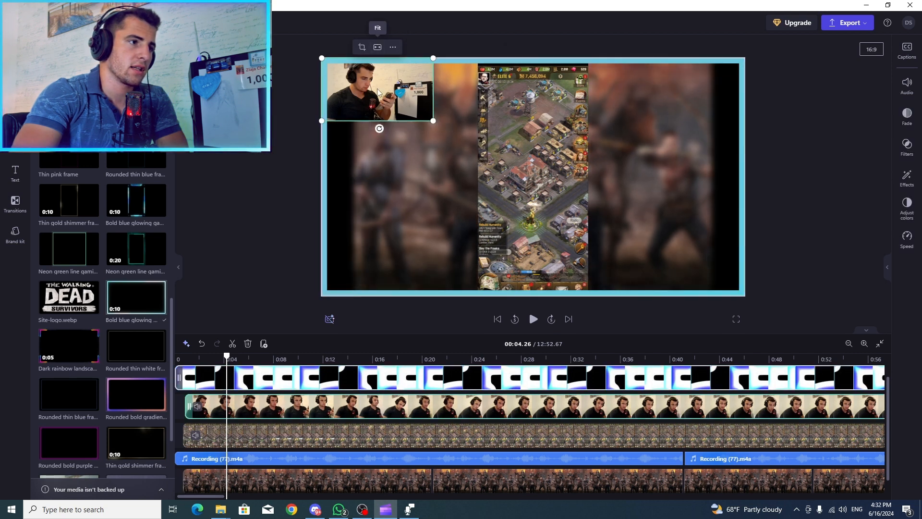
left_click(269, 403)
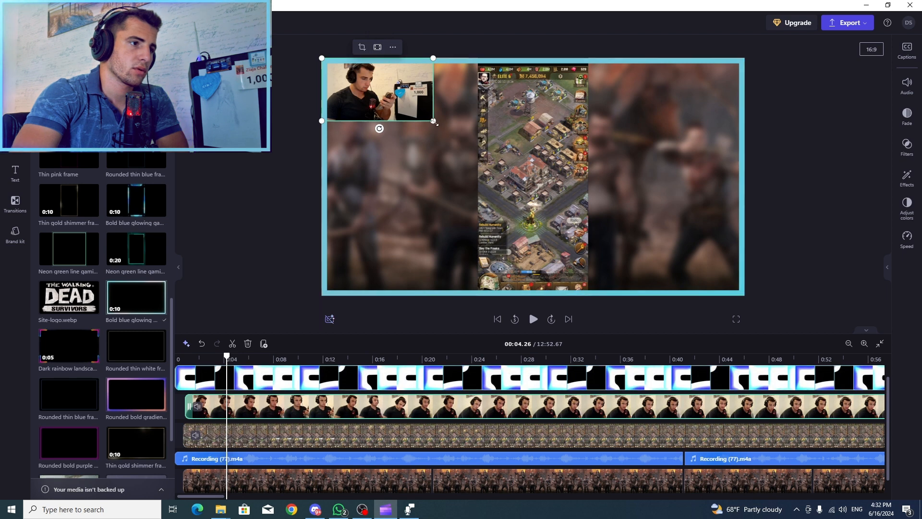
left_click_drag(434, 121, 739, 251)
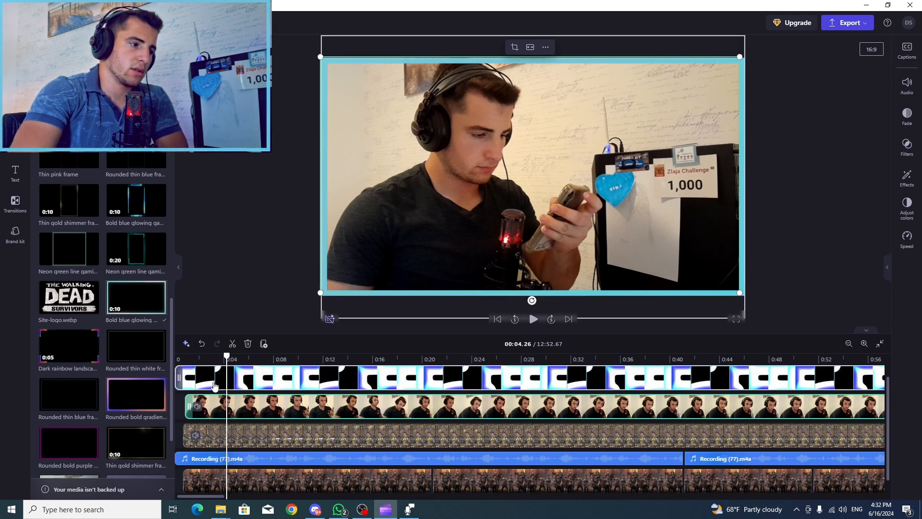
Look through the frame graphics in the media library and try to resize the blue frame around the webcam clip
scroll(215, 386, "down", 1)
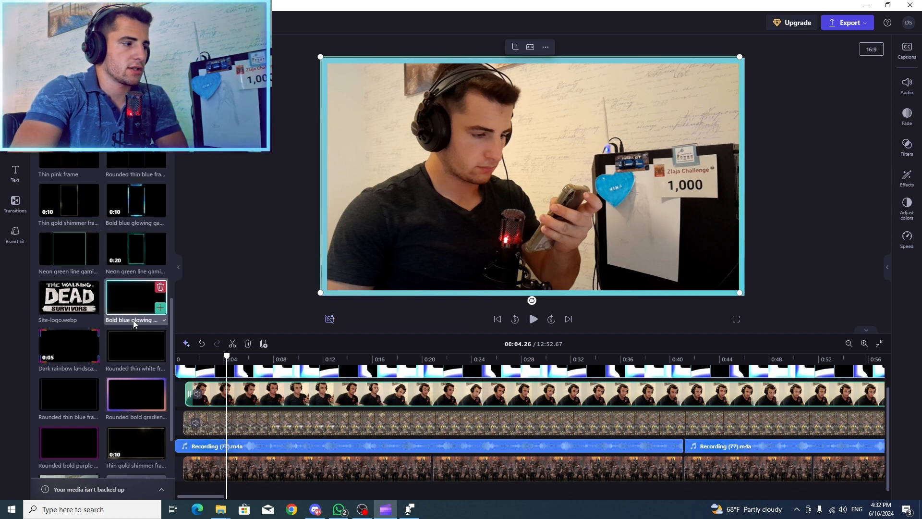
scroll(114, 345, "down", 3)
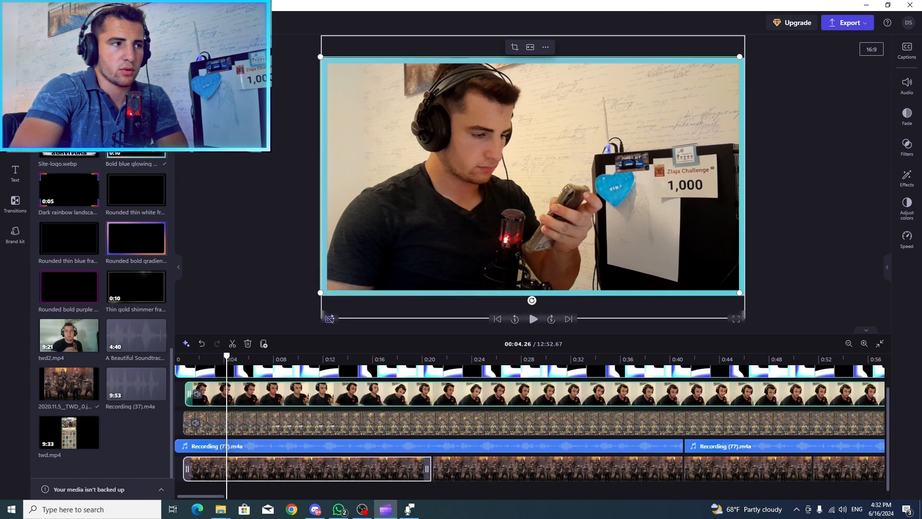
scroll(116, 275, "up", 4)
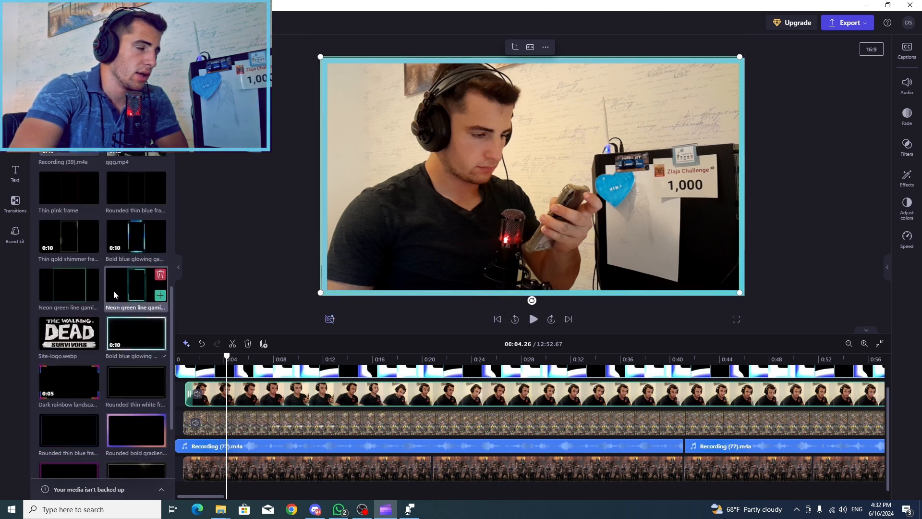
scroll(117, 260, "down", 4)
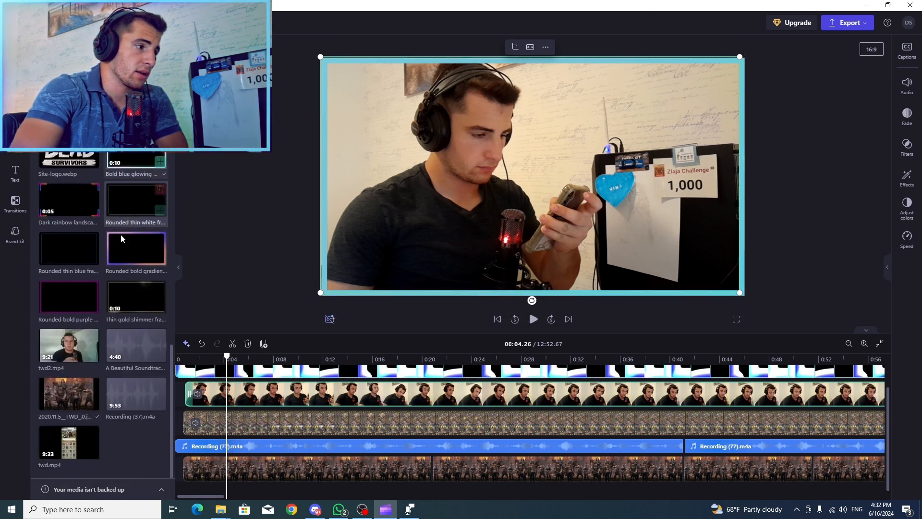
scroll(149, 397, "up", 7)
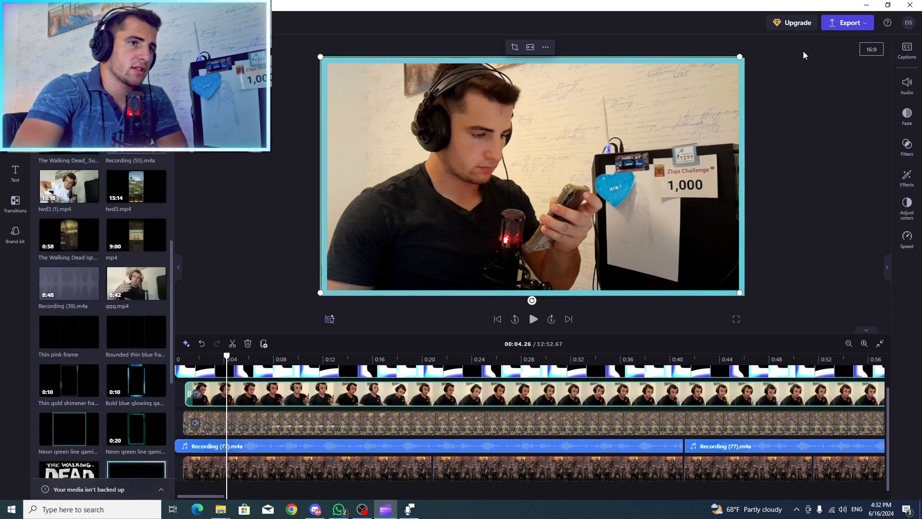
left_click(742, 87)
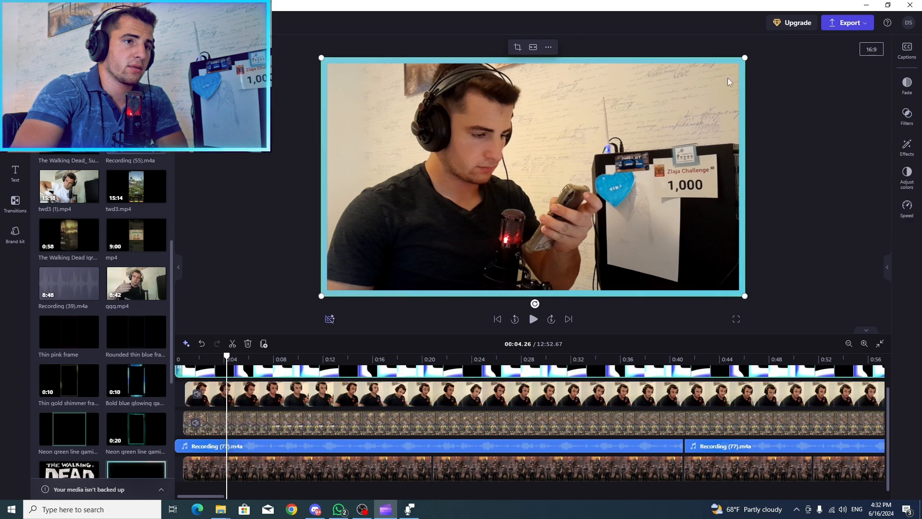
left_click_drag(744, 58, 740, 83)
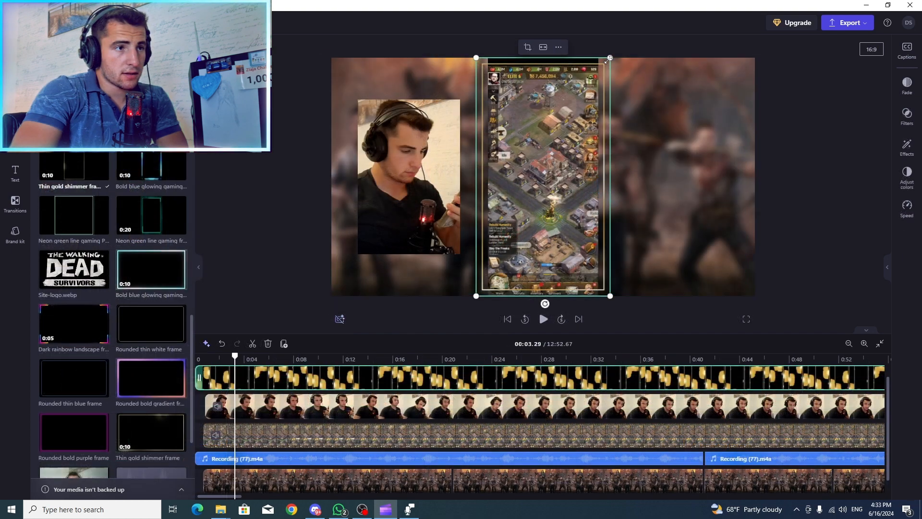
Shrink the thin gold shimmer frame and move it over the cropped webcam clip
left_click_drag(609, 58, 588, 95)
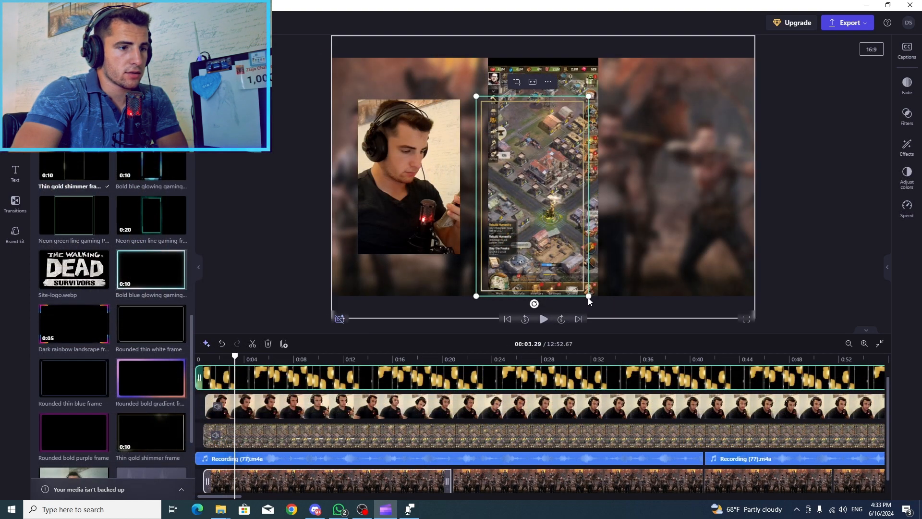
left_click_drag(589, 303, 567, 264)
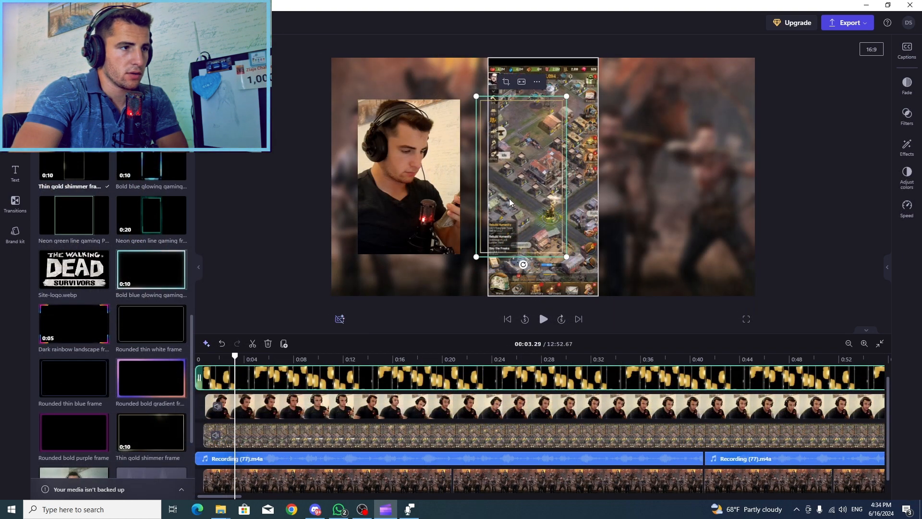
left_click_drag(485, 132, 373, 138)
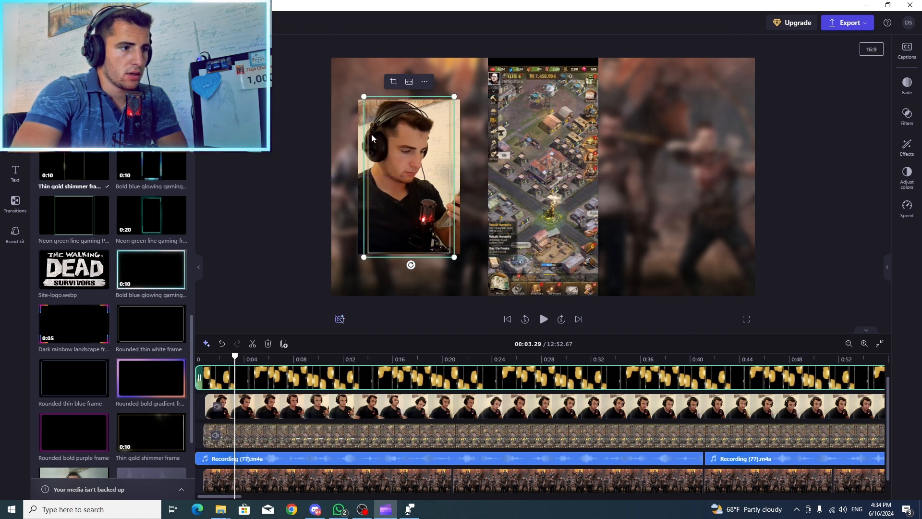
Crop both sides of the webcam clip to fit inside the gold frame and check it against the background
left_click(403, 108)
left_click(393, 85)
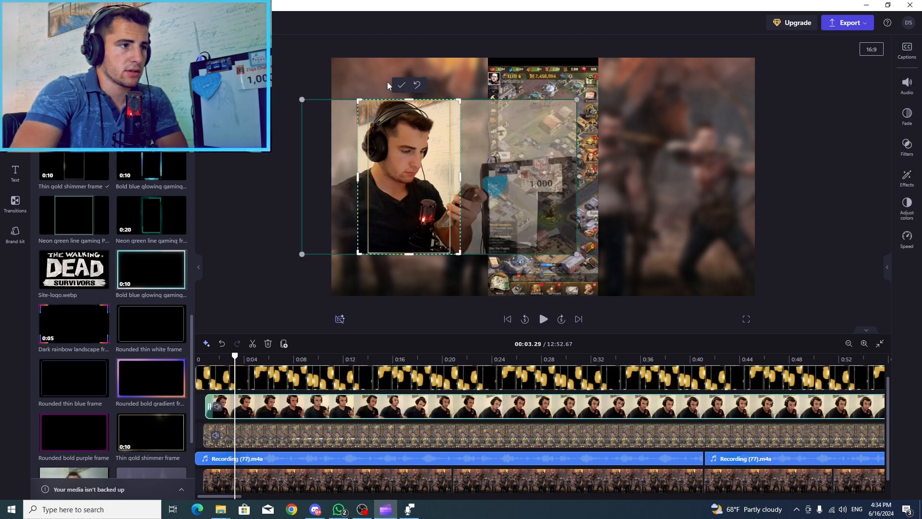
left_click_drag(357, 180, 366, 179)
left_click_drag(458, 180, 451, 179)
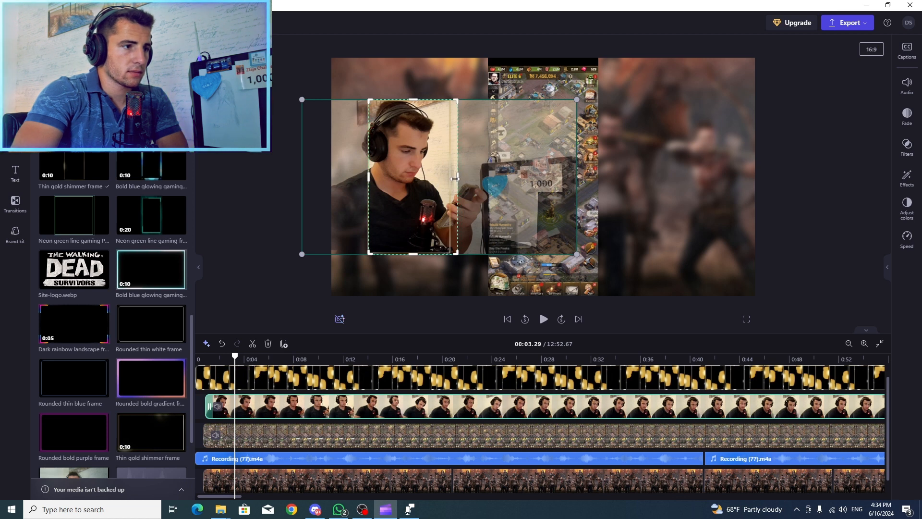
left_click(404, 85)
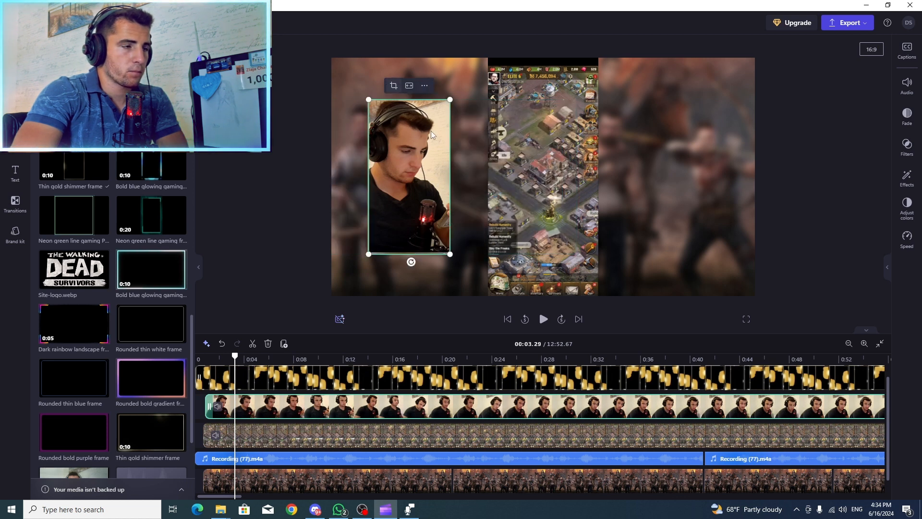
left_click(345, 131)
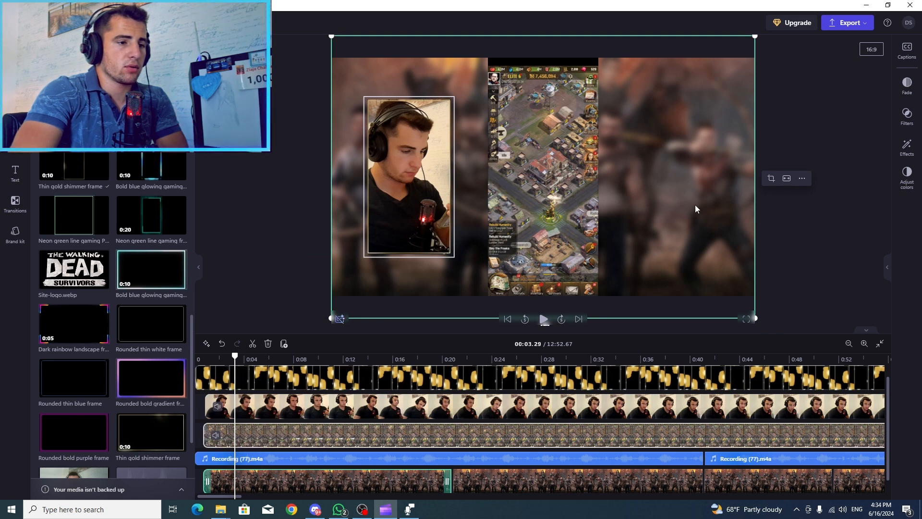
scroll(506, 476, "down", 1)
scroll(505, 475, "up", 2)
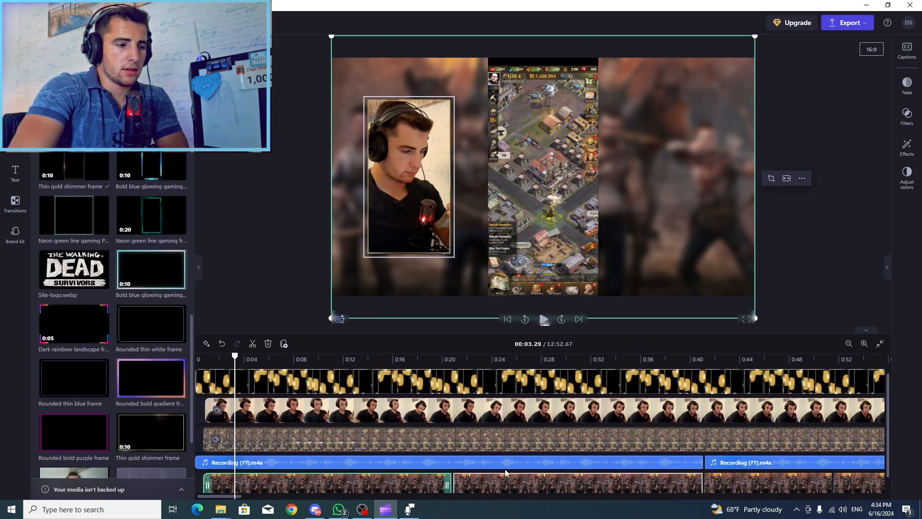
Split the gold frame, webcam, screen recording and audio clips together at 00:06.35, leaving the background track uncut
scroll(457, 420, "down", 2)
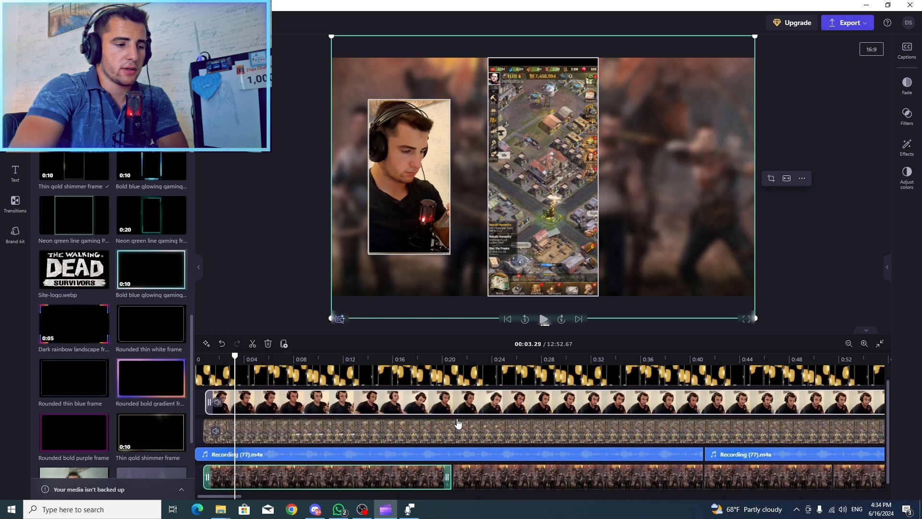
scroll(447, 457, "up", 2)
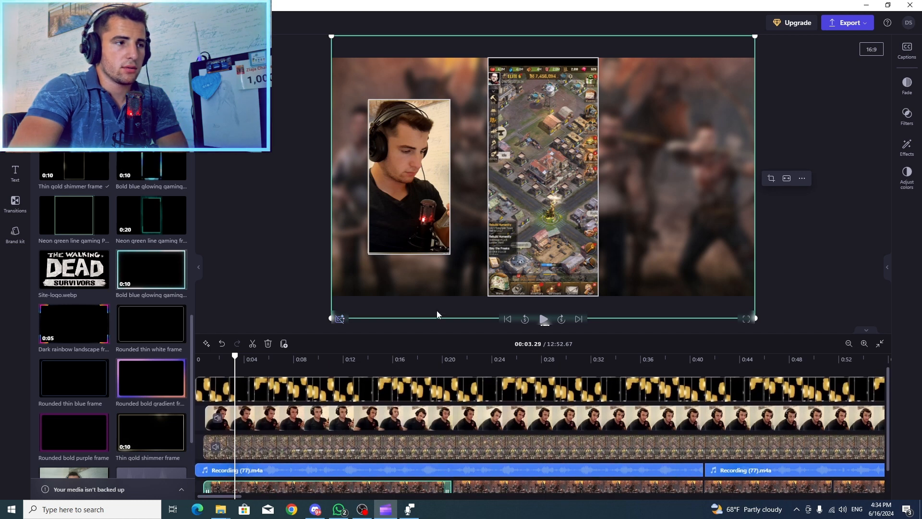
left_click(439, 126)
scroll(502, 481, "down", 2)
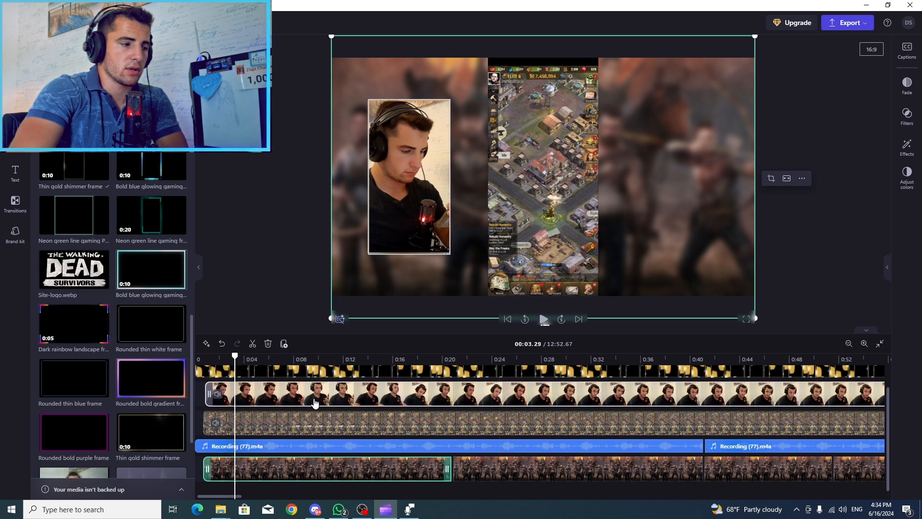
scroll(314, 402, "up", 2)
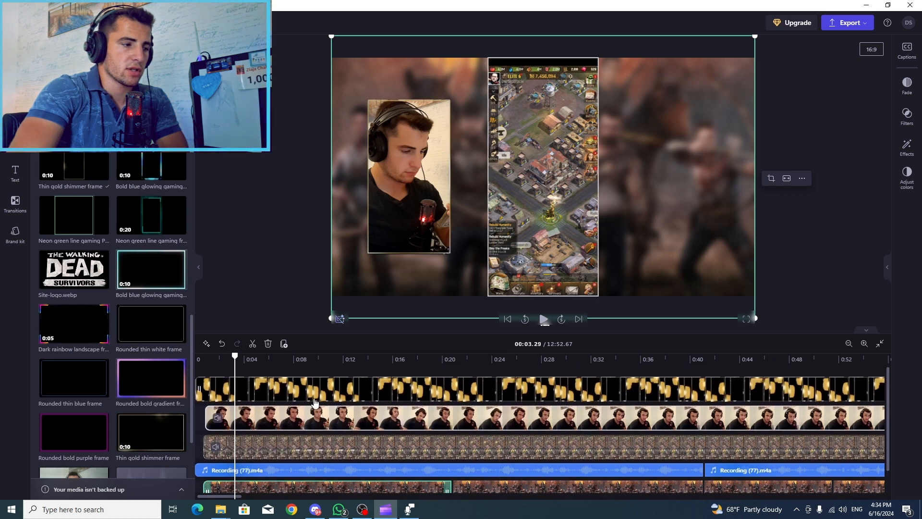
left_click(252, 343)
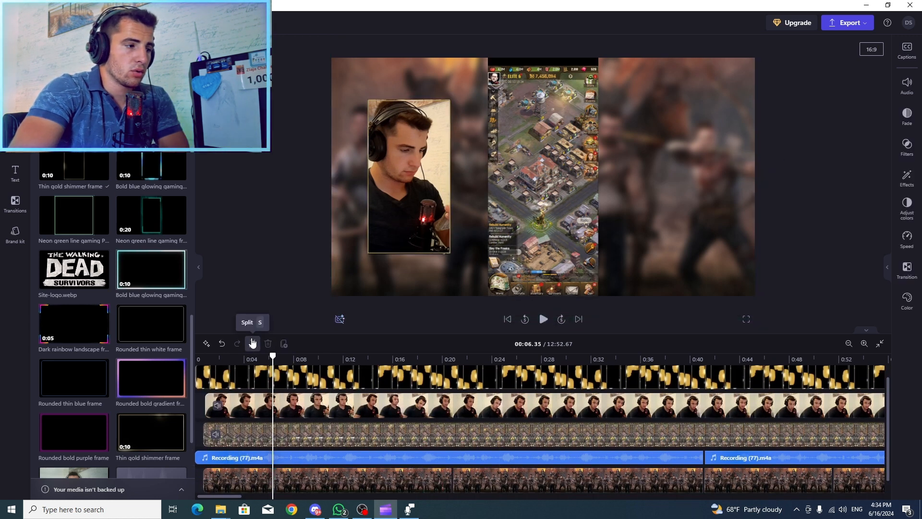
left_click(253, 343)
Trim the start of the four clips after the cut to about 0:12 and move them back against the first parts
left_click_drag(277, 414, 348, 416)
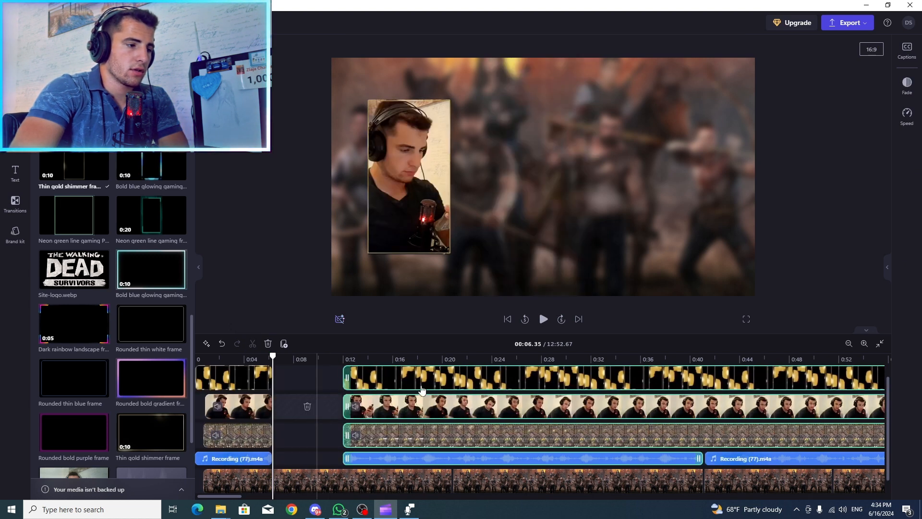
left_click_drag(415, 383, 347, 383)
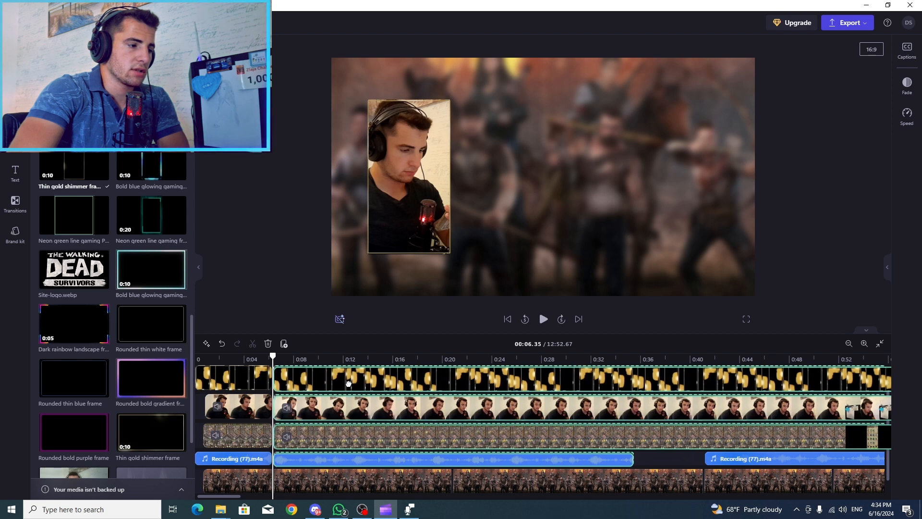
left_click_drag(273, 356, 256, 361)
left_click(272, 382)
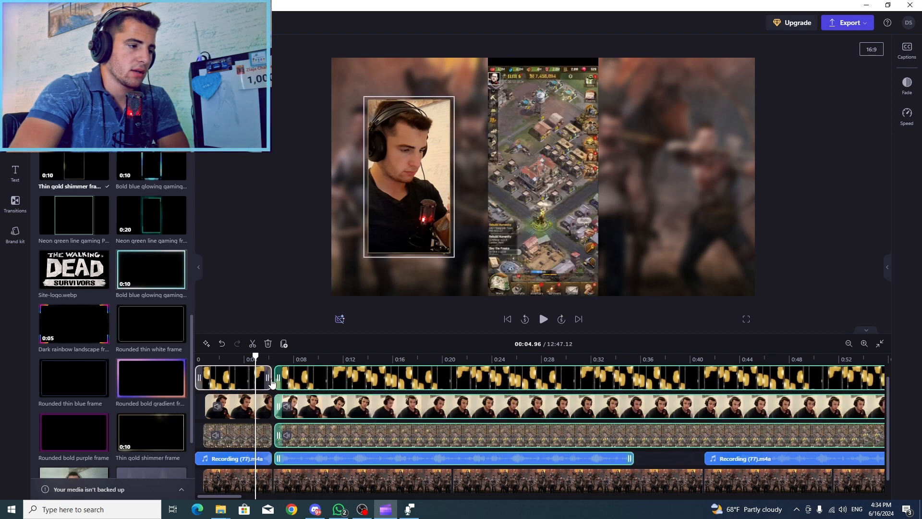
left_click_drag(346, 386, 338, 385)
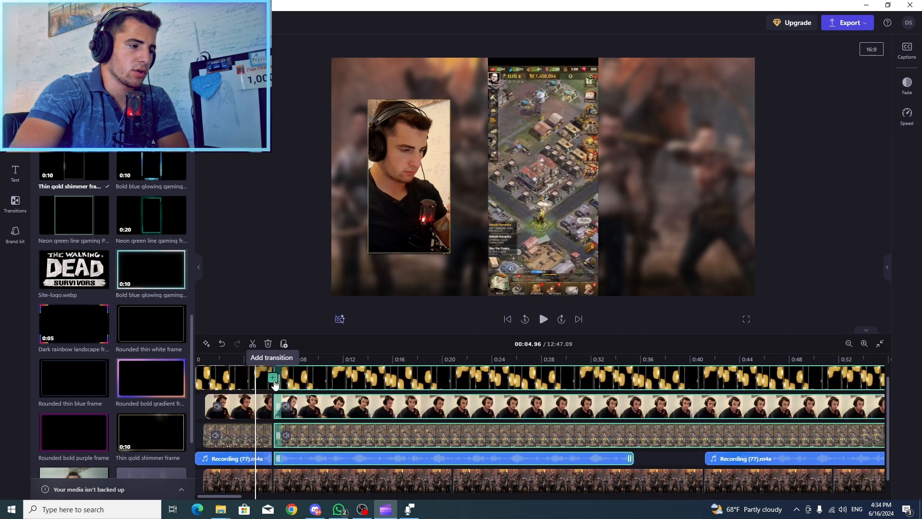
Add transitions at the cut on the gold frame, webcam and screen recording tracks
left_click(272, 379)
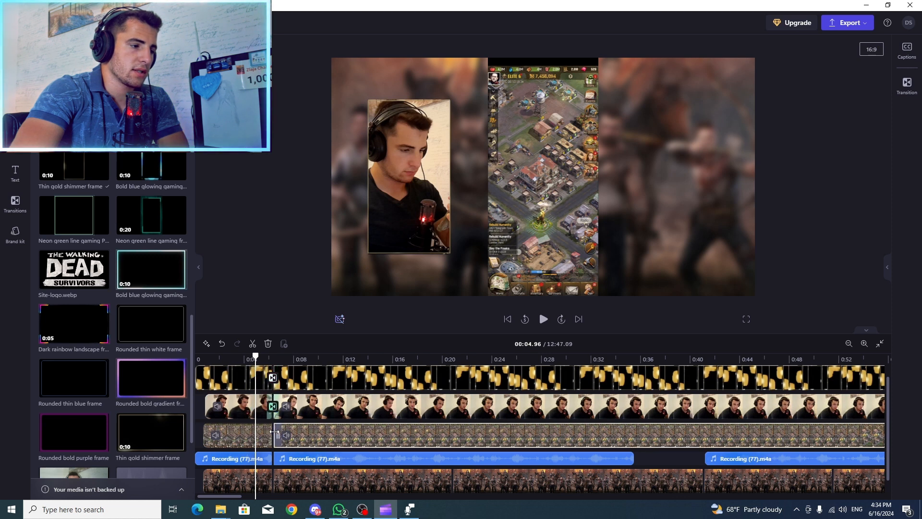
left_click(272, 406)
left_click(272, 436)
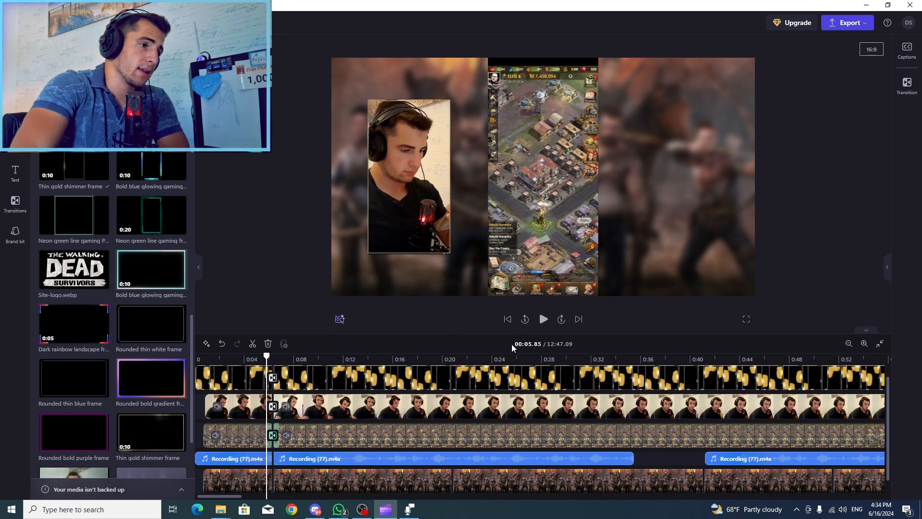
left_click(503, 191)
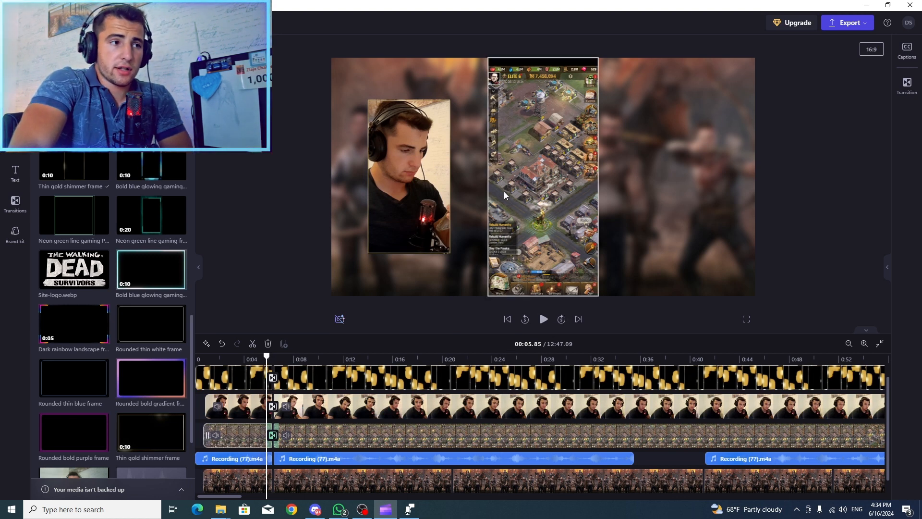
left_click(483, 190)
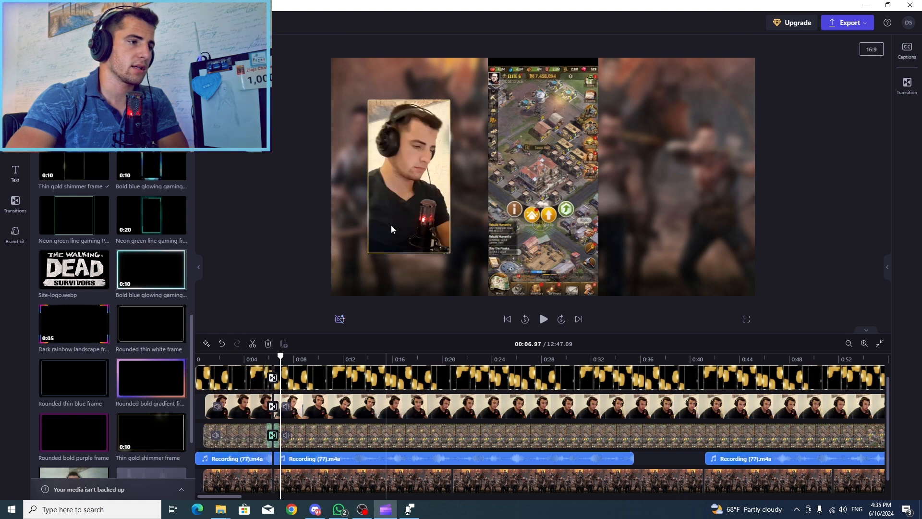
Remove the gold frame after the cut and enlarge the second webcam clip, uncropped, to fill the whole video frame
left_click(391, 229)
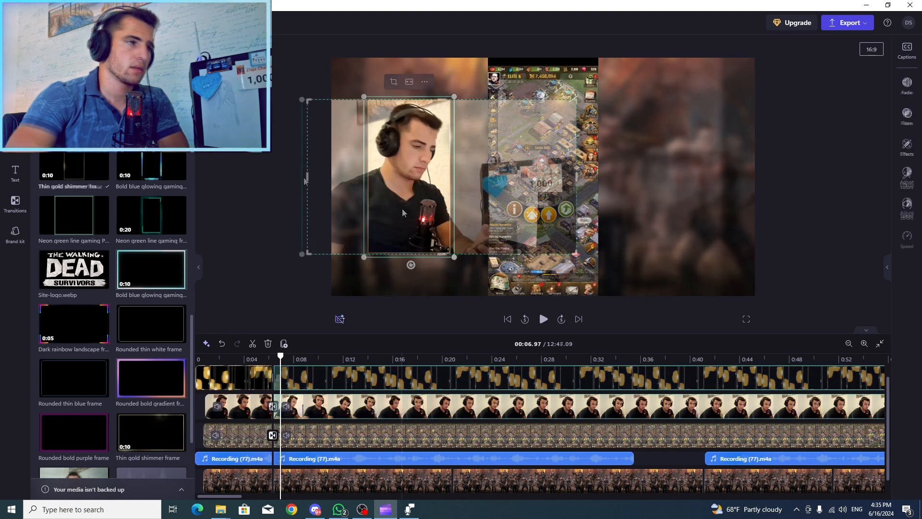
left_click_drag(306, 178, 304, 177)
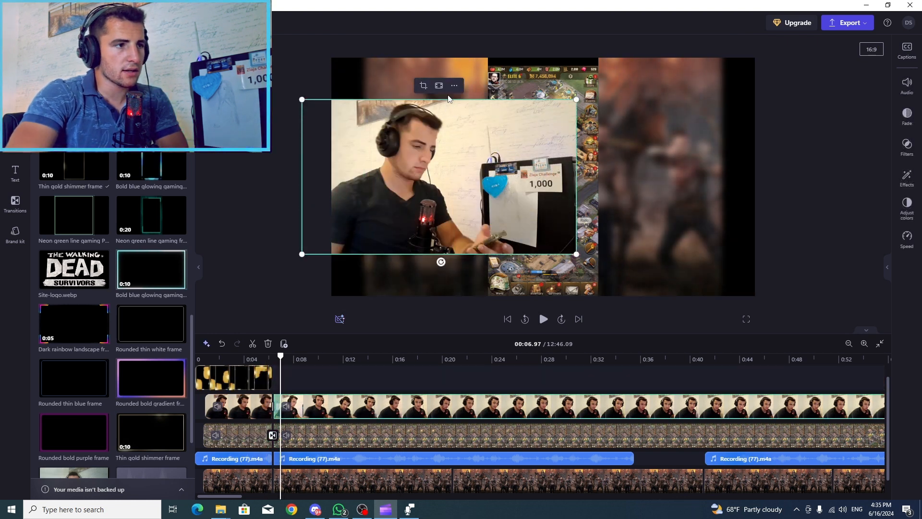
left_click(439, 87)
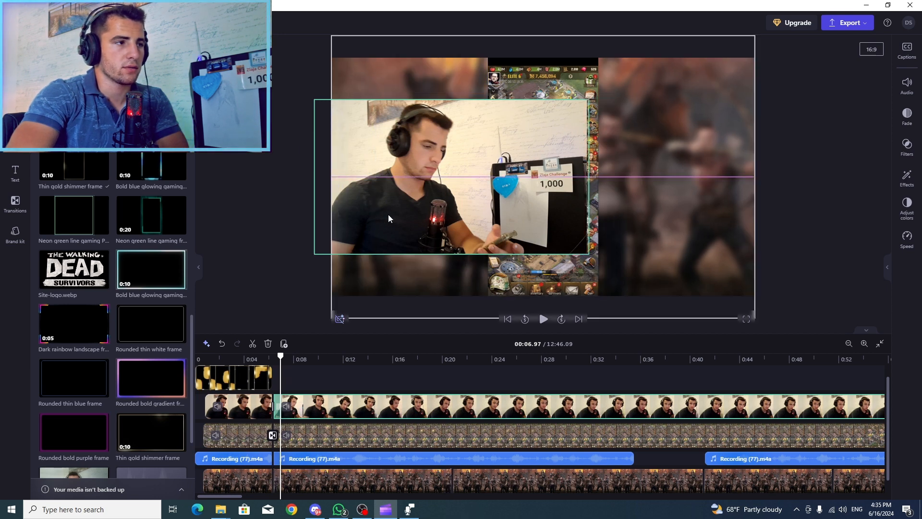
left_click_drag(388, 214, 397, 173)
left_click_drag(604, 213, 752, 287)
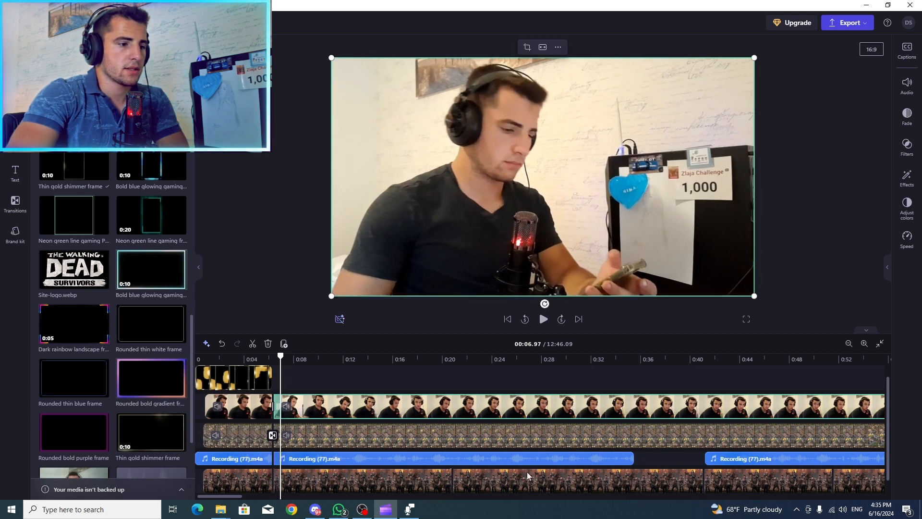
Overlay the bold blue glowing gaming frame on the full-screen webcam clip and add a transition between it and the gold frame
scroll(290, 434, "up", 1)
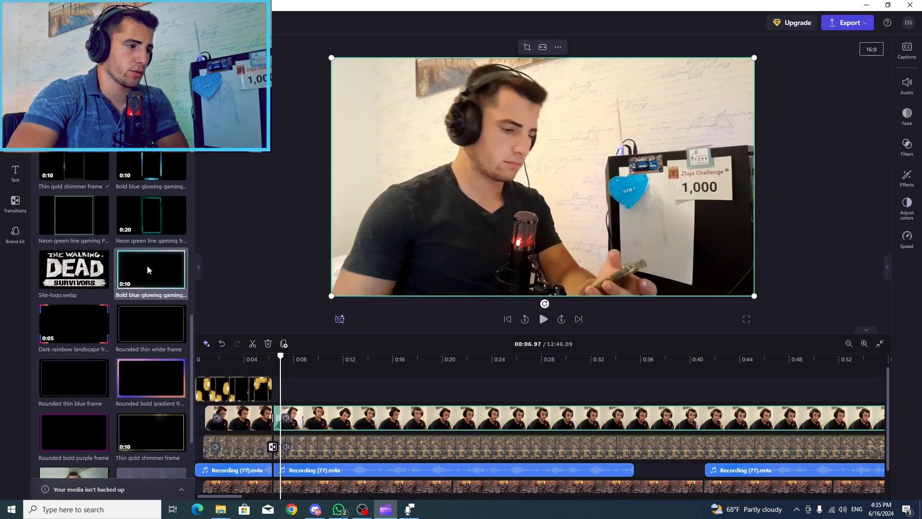
left_click_drag(303, 388, 301, 388)
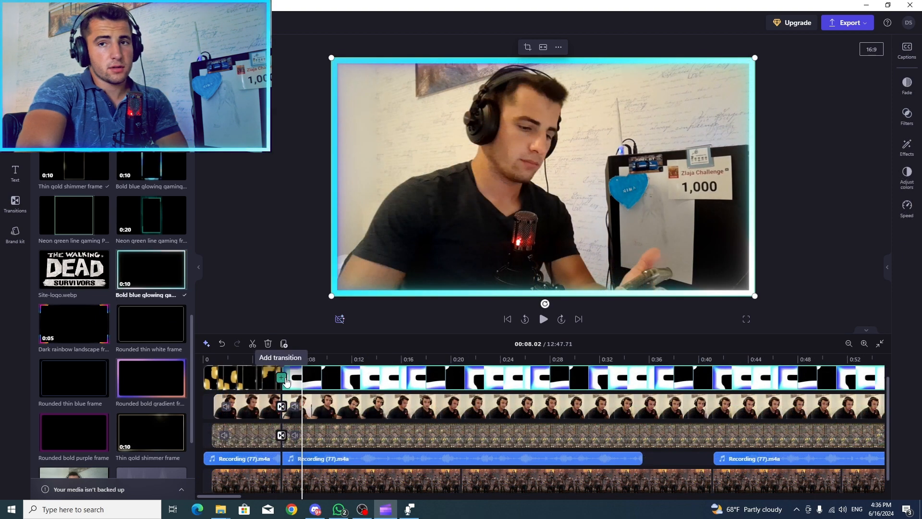
left_click(283, 378)
left_click(276, 363)
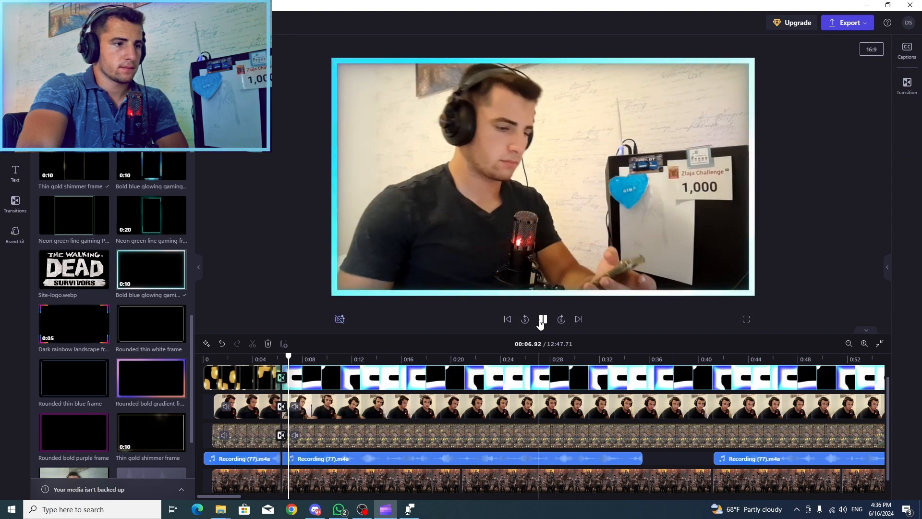
left_click(542, 319)
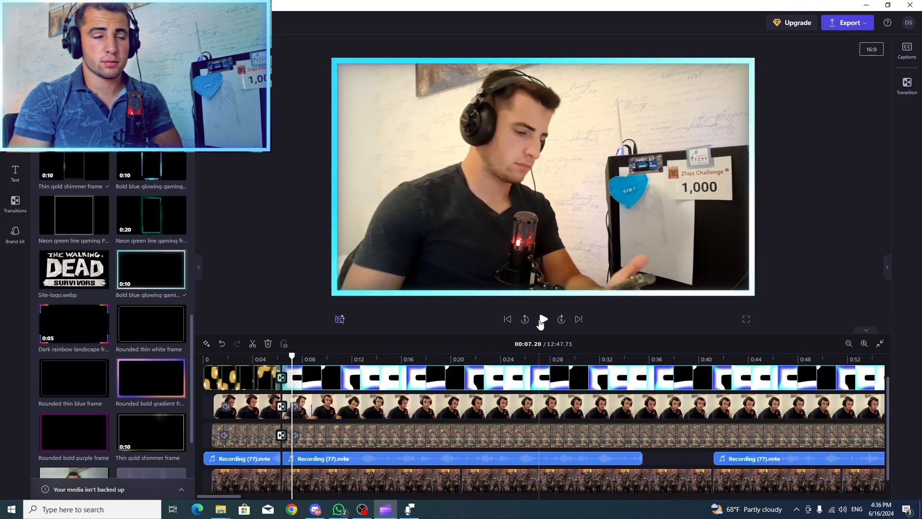